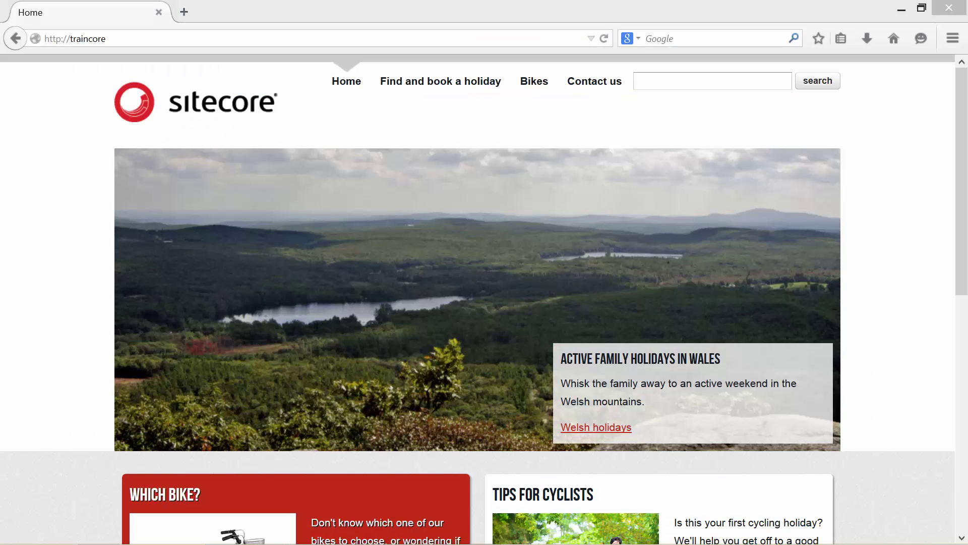
Step: Bring the browser forward and go to the News from the road page
left_click(922, 216)
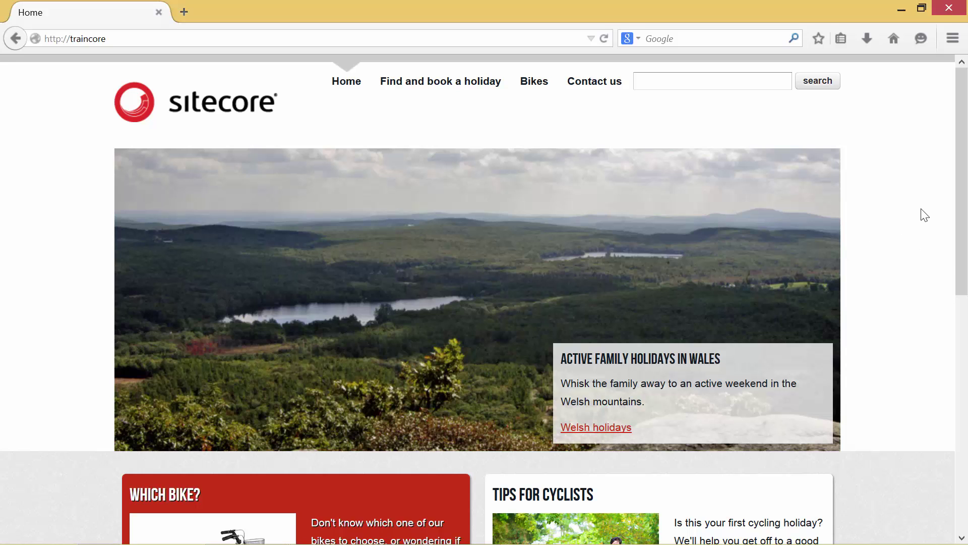
scroll(925, 214, "down", 5)
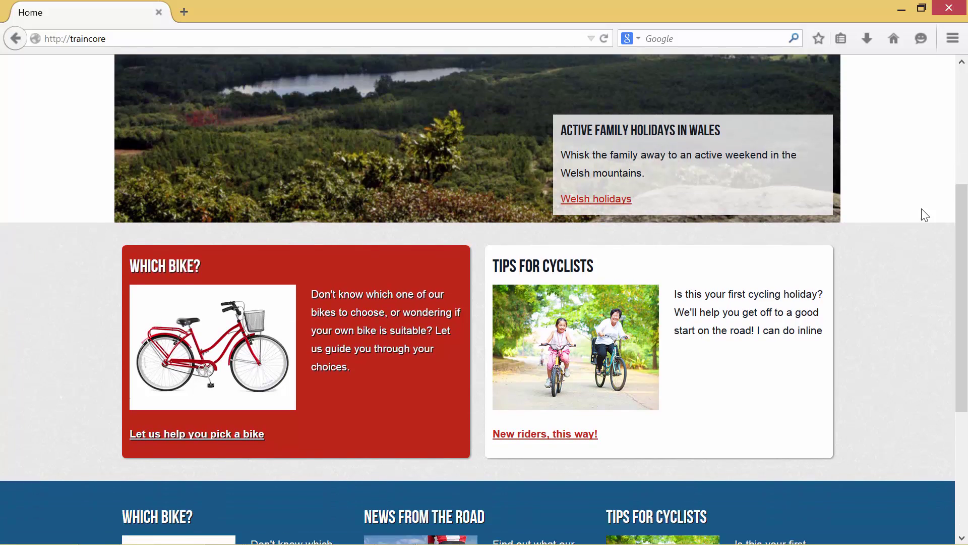
scroll(921, 209, "down", 3)
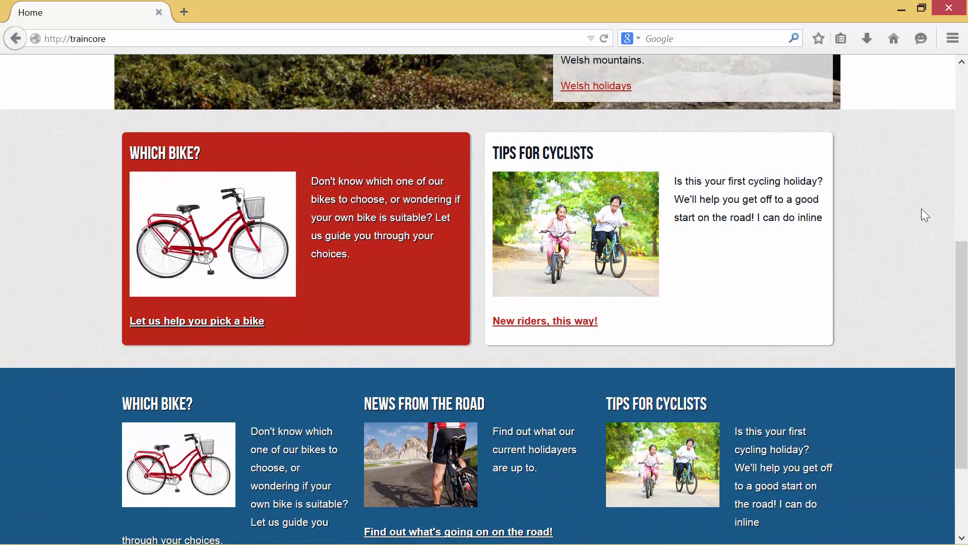
scroll(922, 210, "down", 3)
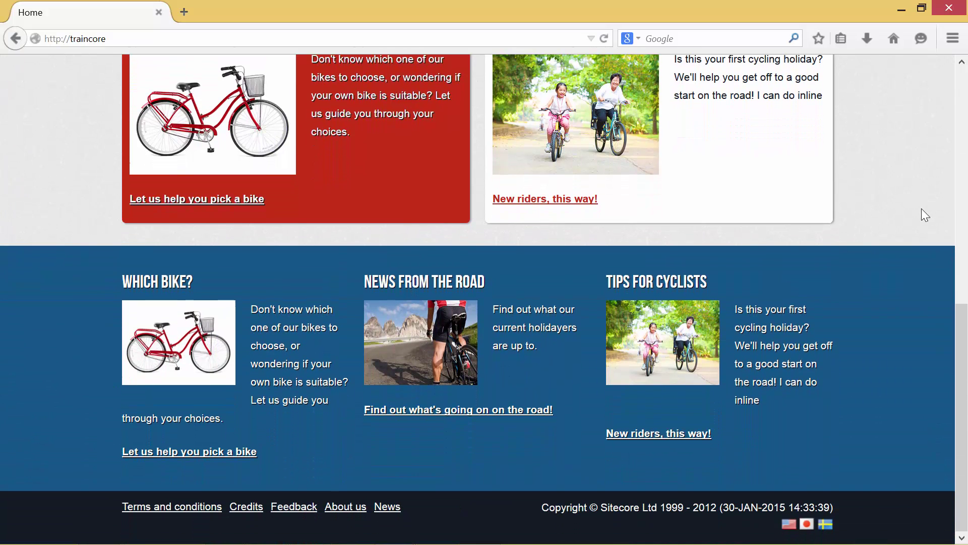
scroll(921, 209, "up", 2)
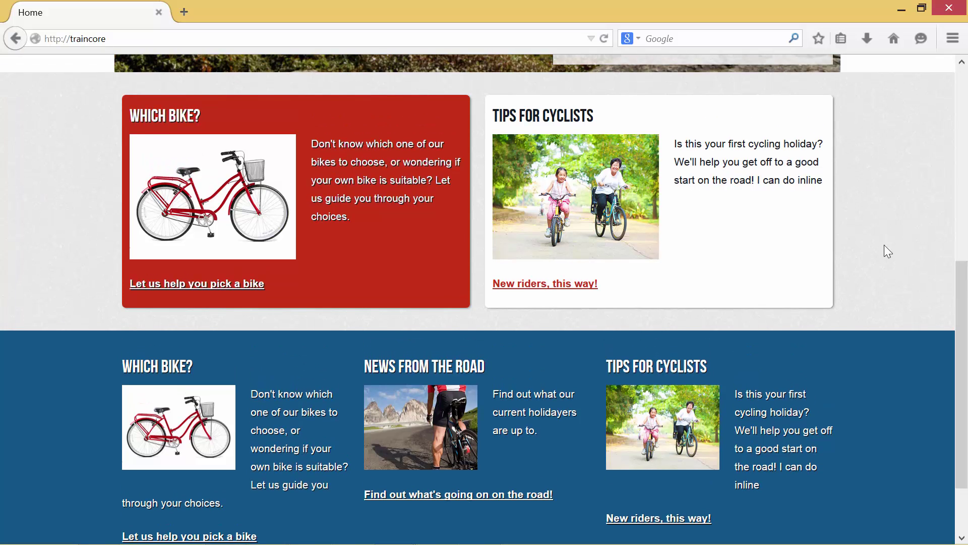
left_click(485, 501)
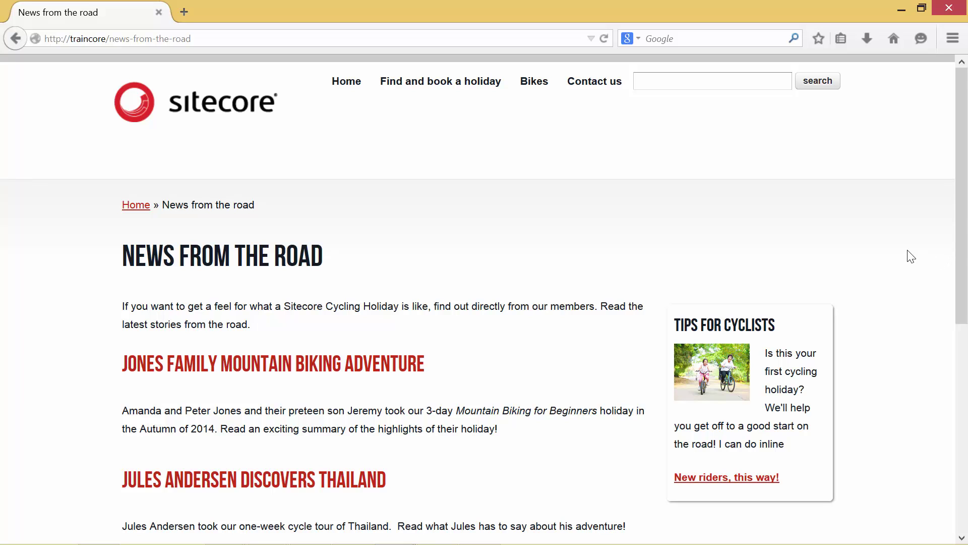
Step: Read the Jones Family Mountain Biking Adventure story, then return to the News from the road listing
scroll(911, 257, "down", 3)
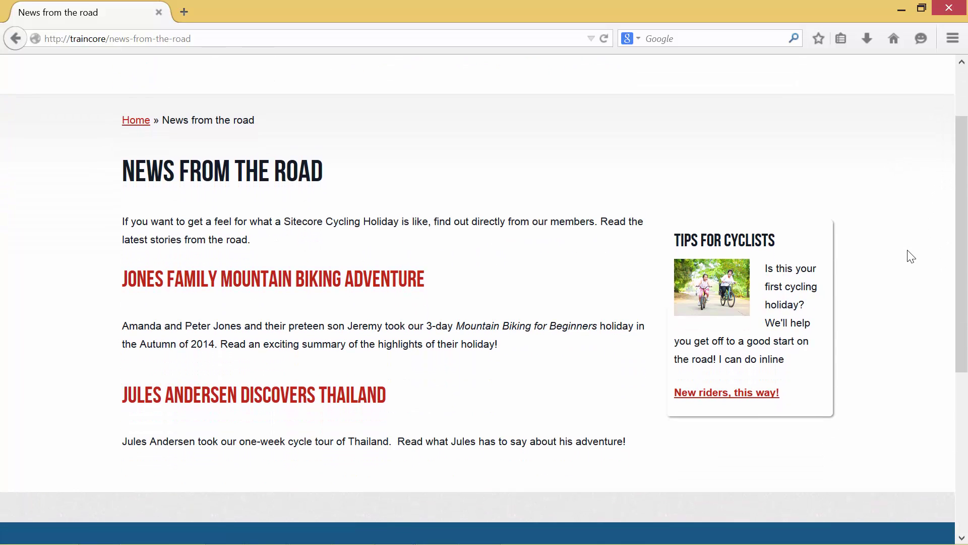
scroll(911, 257, "down", 3)
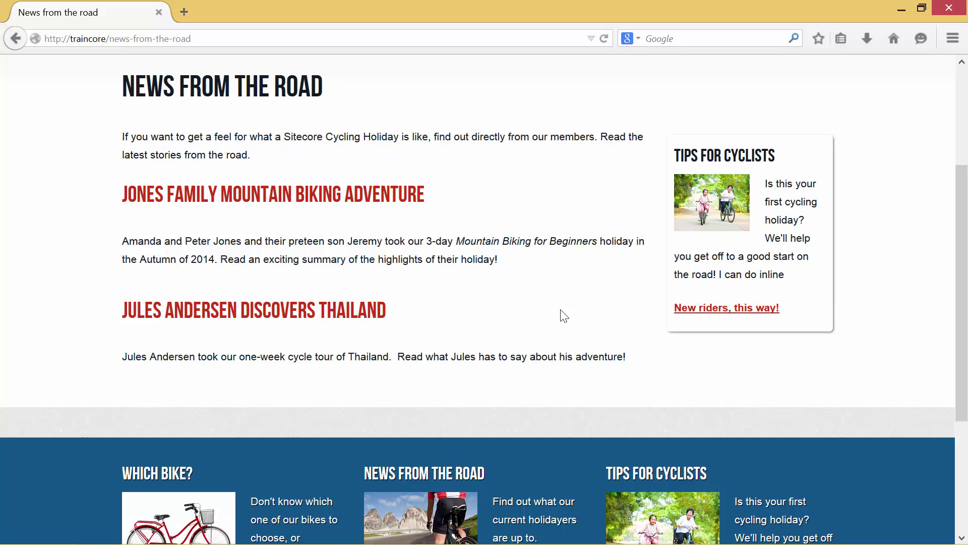
left_click(377, 198)
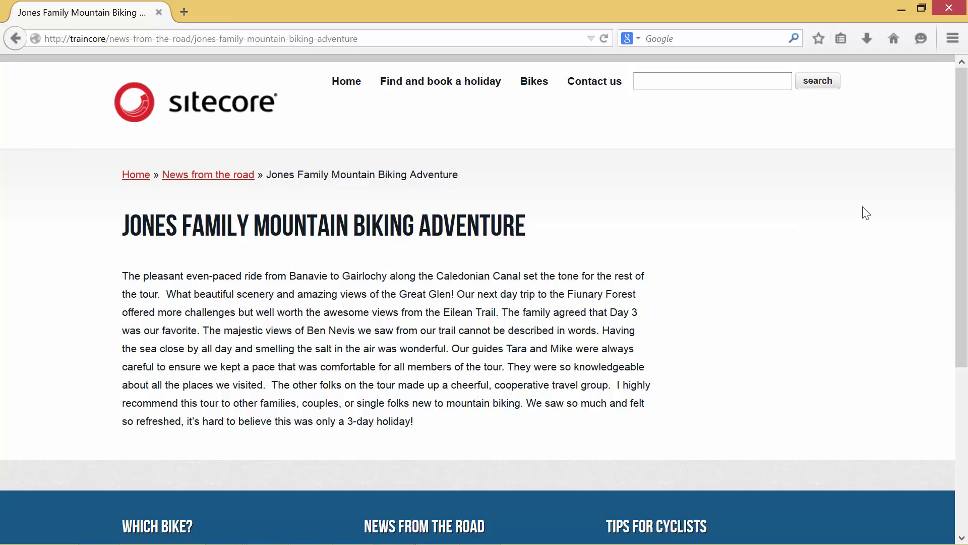
scroll(866, 213, "down", 5)
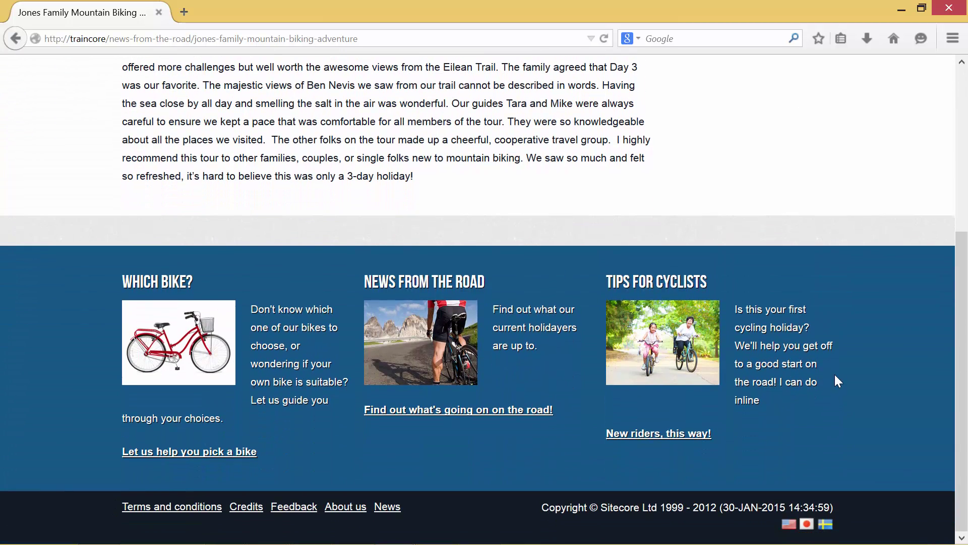
scroll(834, 381, "up", 5)
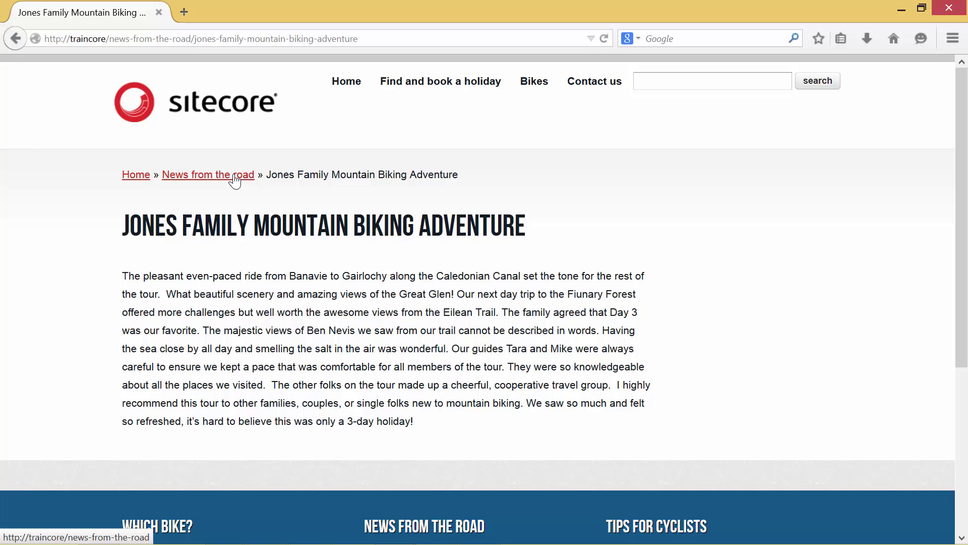
left_click(235, 175)
scroll(828, 283, "down", 7)
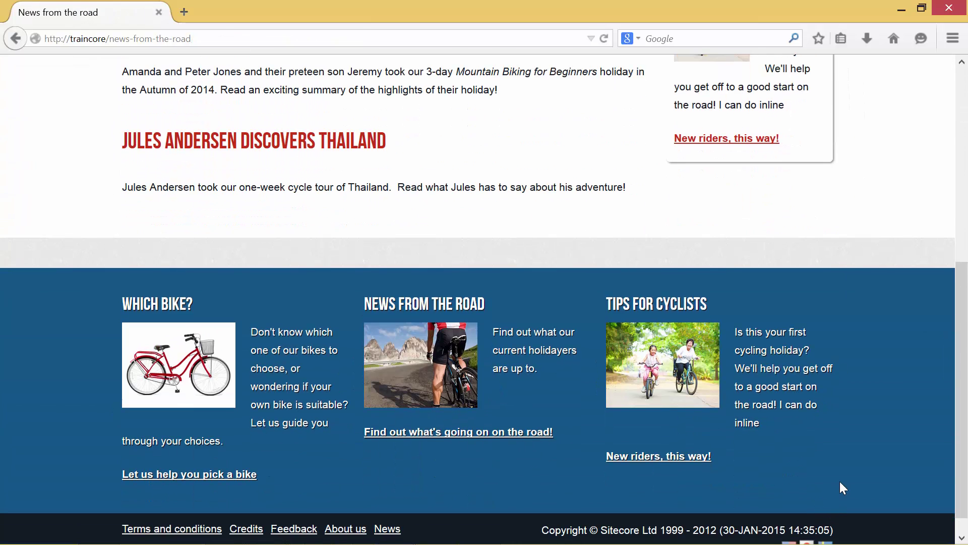
scroll(840, 482, "down", 1)
left_click(825, 524)
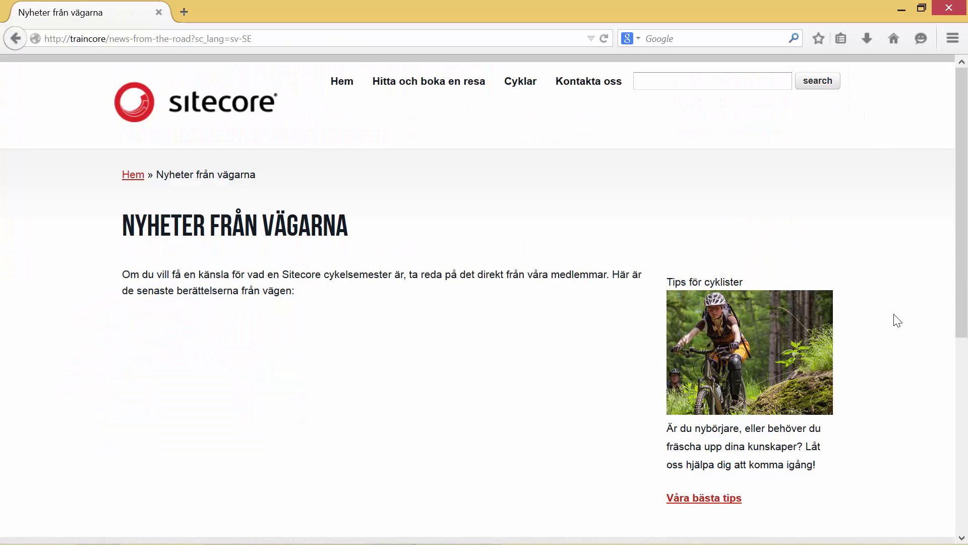
scroll(898, 320, "down", 2)
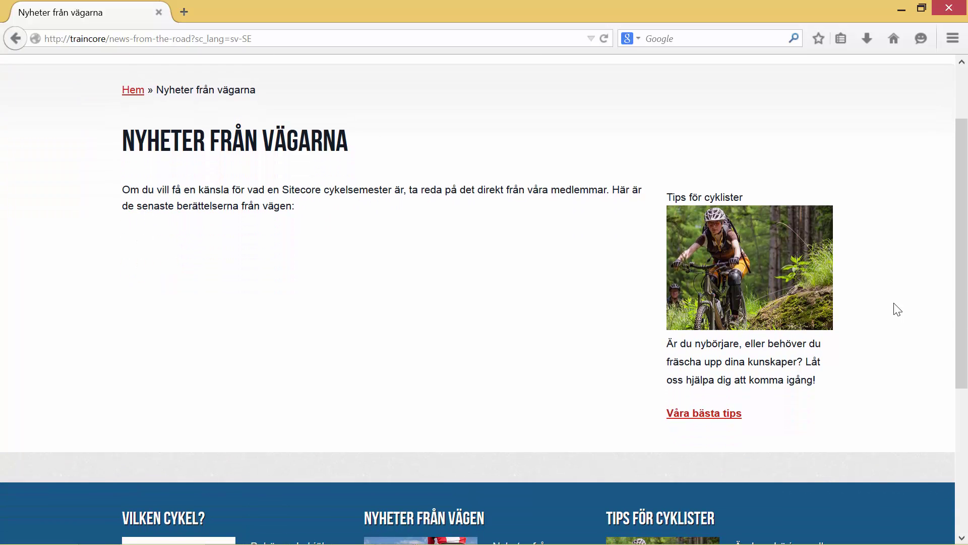
scroll(898, 309, "down", 2)
scroll(898, 309, "down", 2)
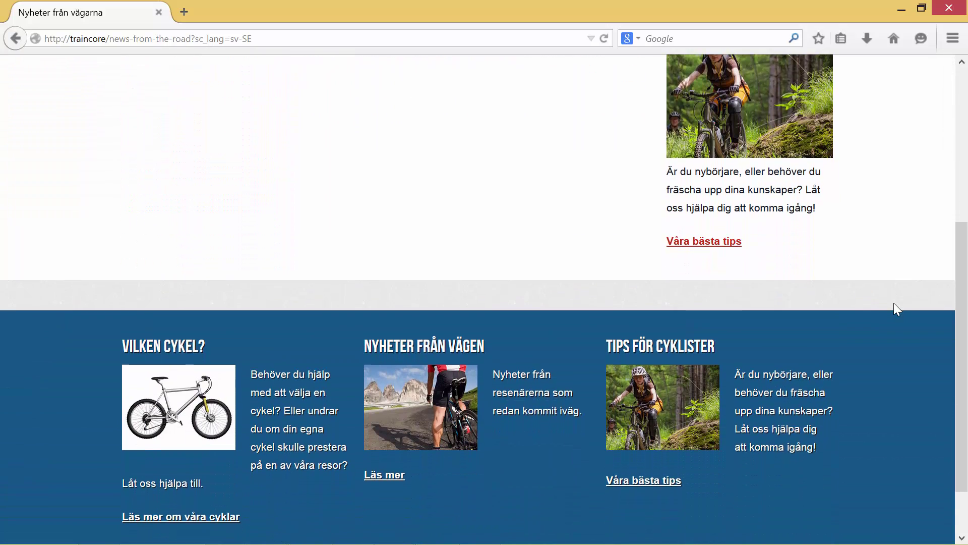
scroll(896, 309, "down", 2)
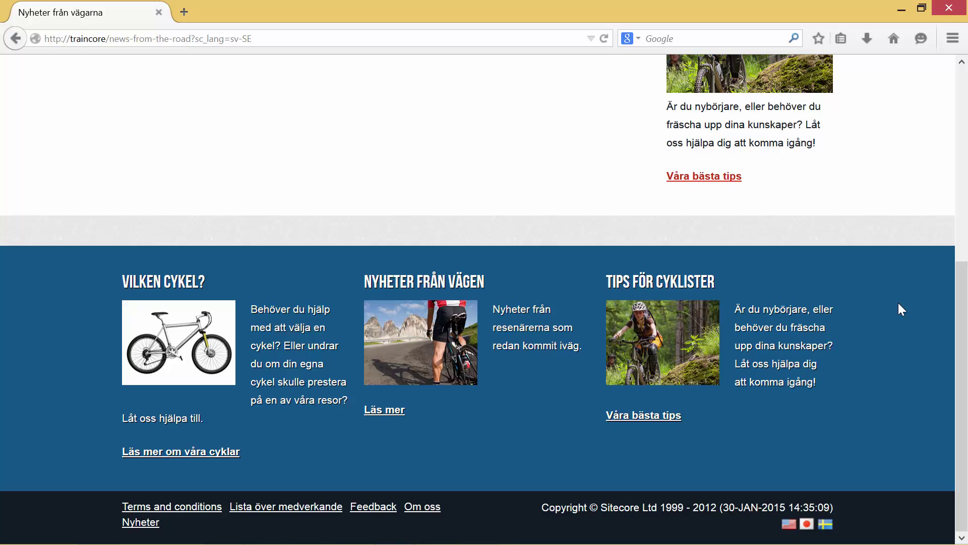
left_click(789, 524)
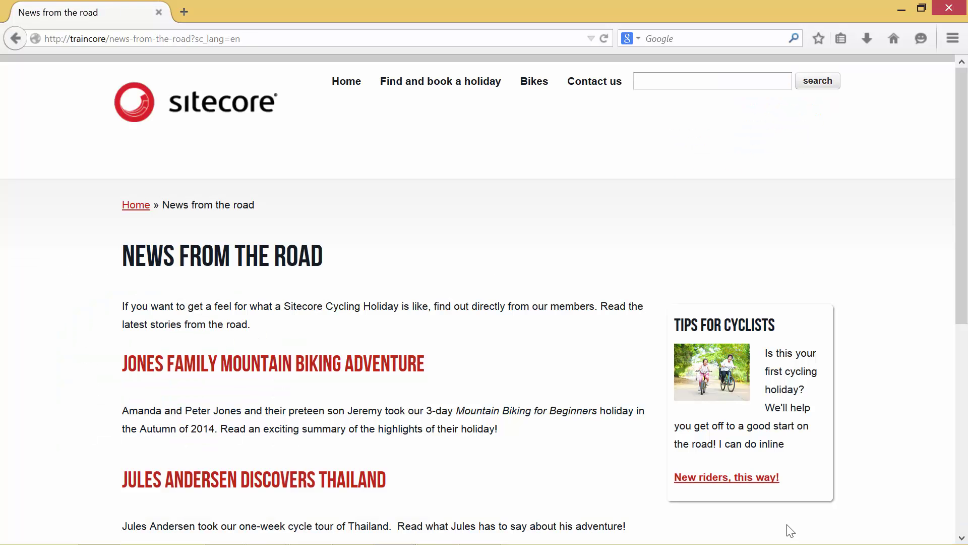
Step: Go to the Home page showing the Active Family Holidays in Wales banner
left_click(348, 84)
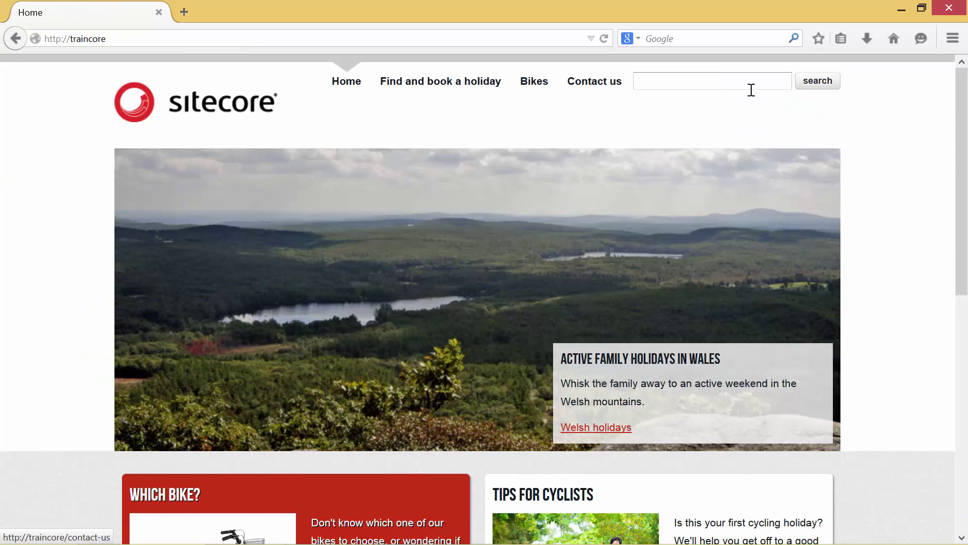
scroll(899, 157, "down", 3)
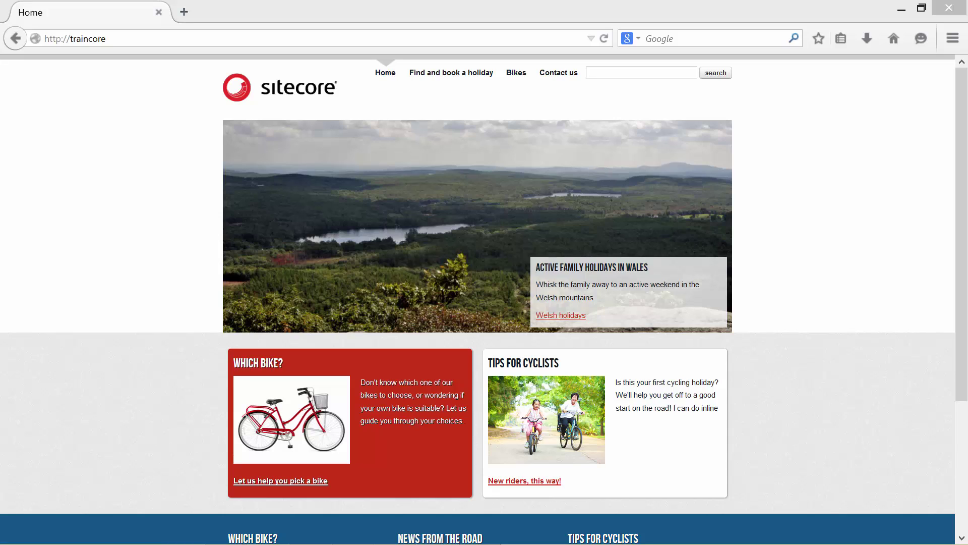
Step: Load the /sitecore login page and log in with the administrator user name and password
left_click(510, 38)
left_click(510, 38)
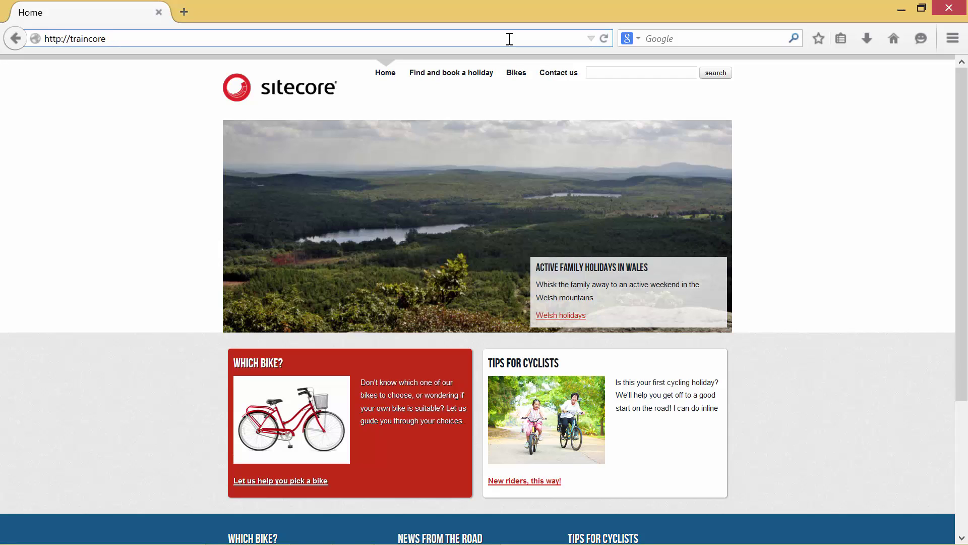
type("/sitecore")
key("Return")
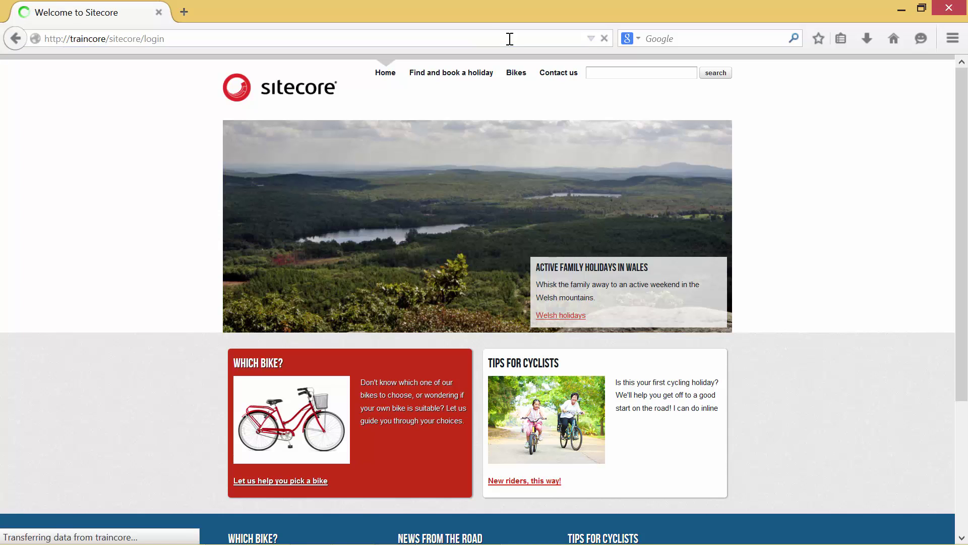
type("admin")
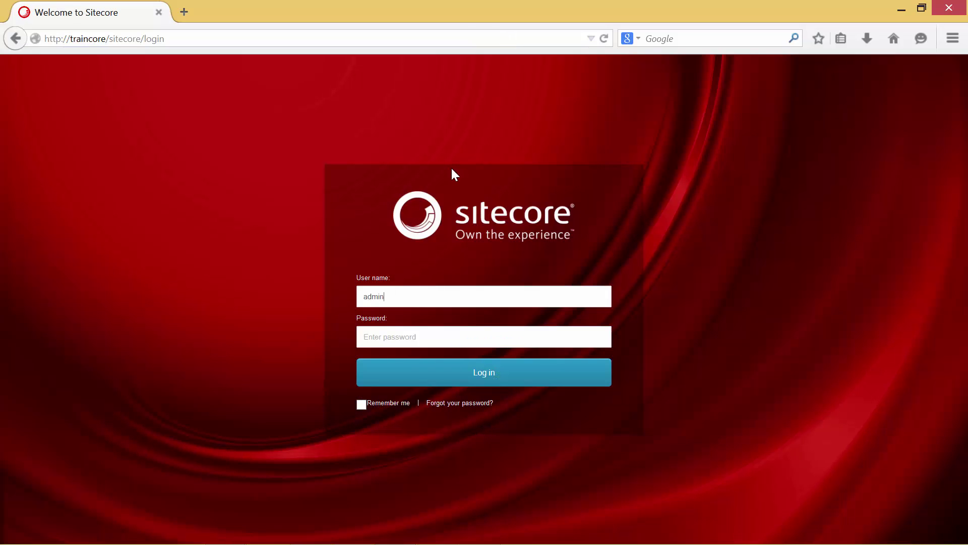
key("Tab")
type("b")
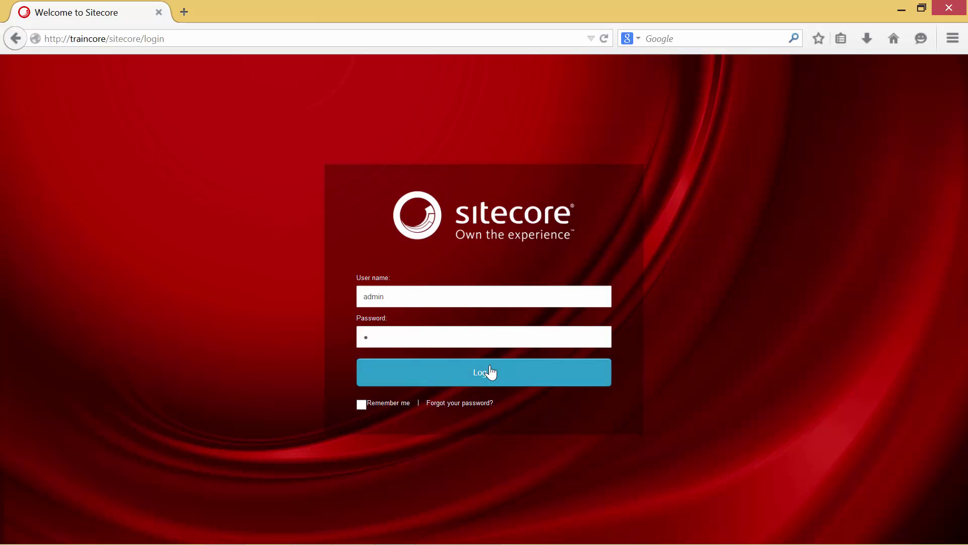
left_click(490, 373)
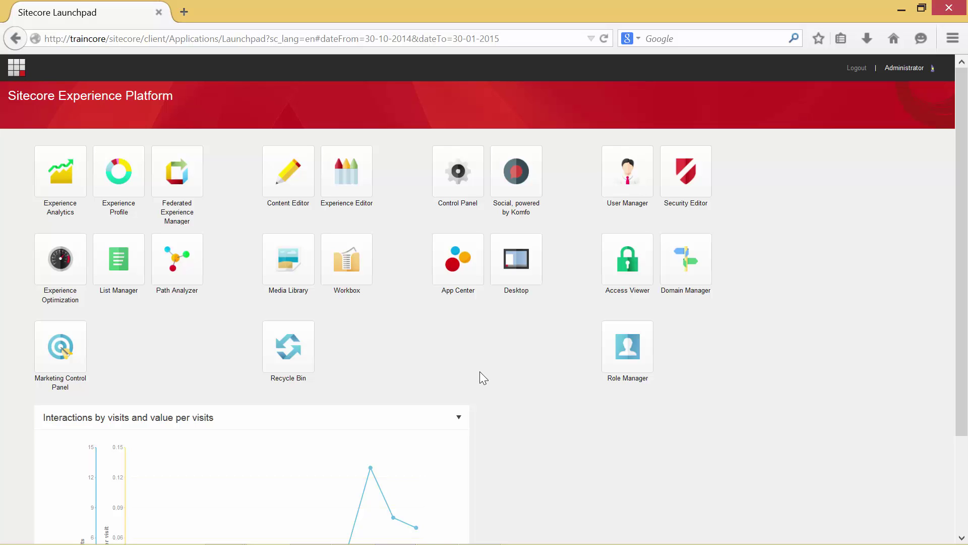
scroll(480, 371, "down", 2)
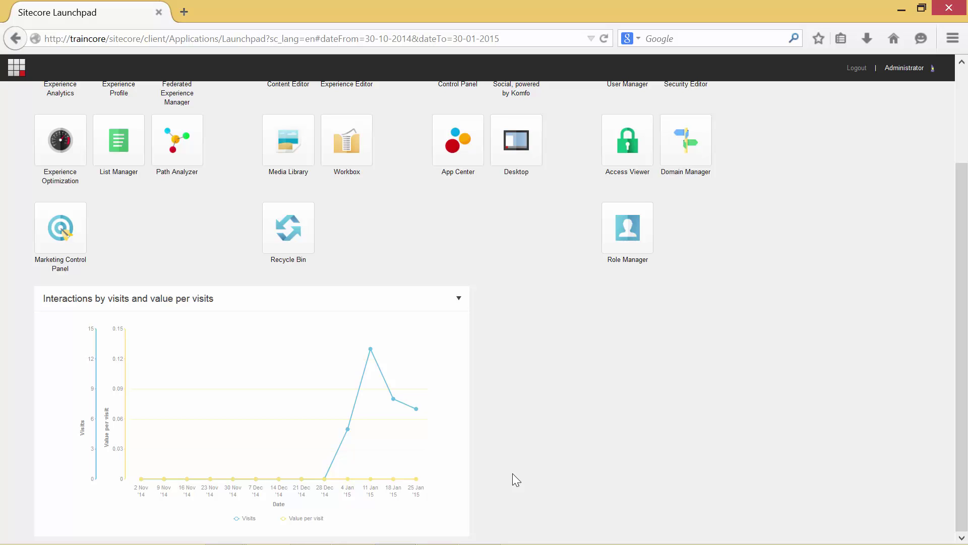
scroll(513, 473, "up", 3)
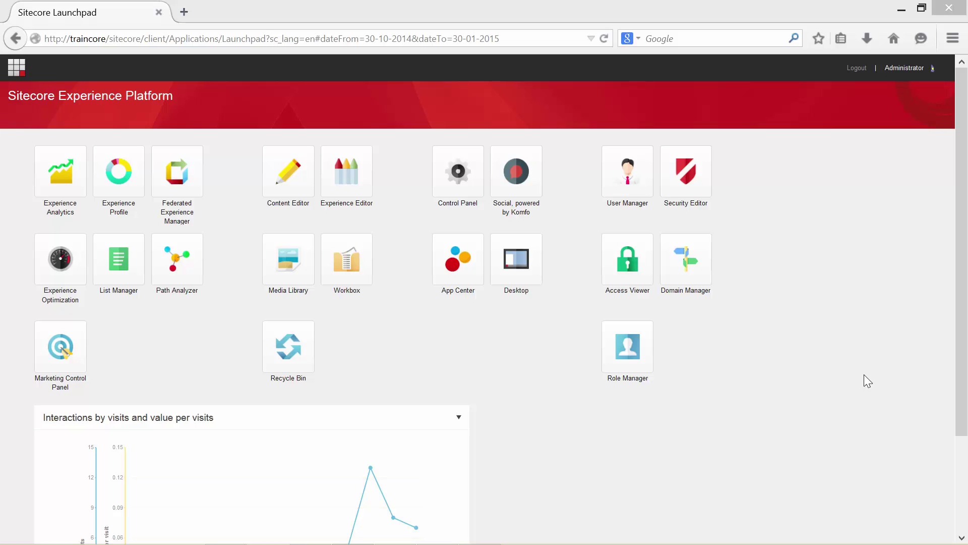
Step: Open the Home page in the Experience Editor and browse the Advanced, Experience, Optimization and View tabs
left_click(343, 175)
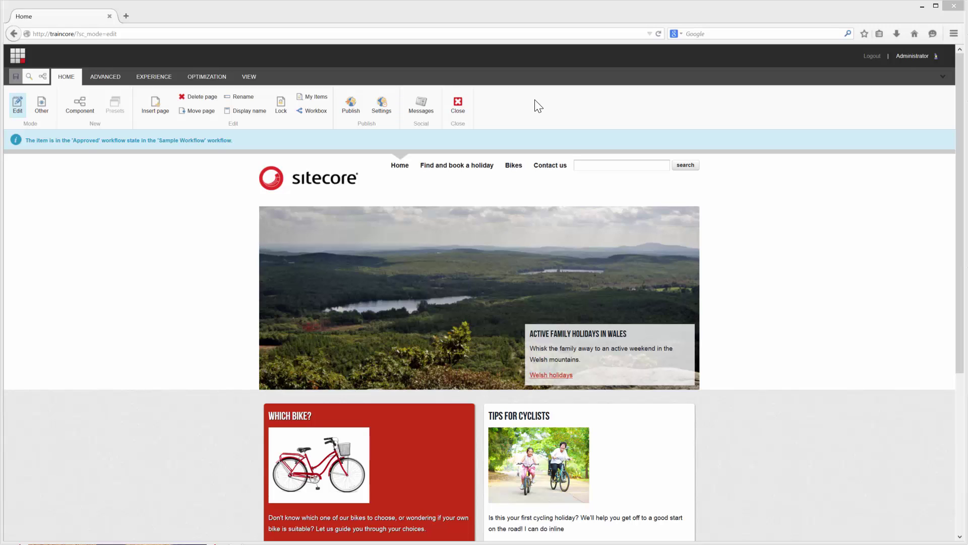
left_click(113, 77)
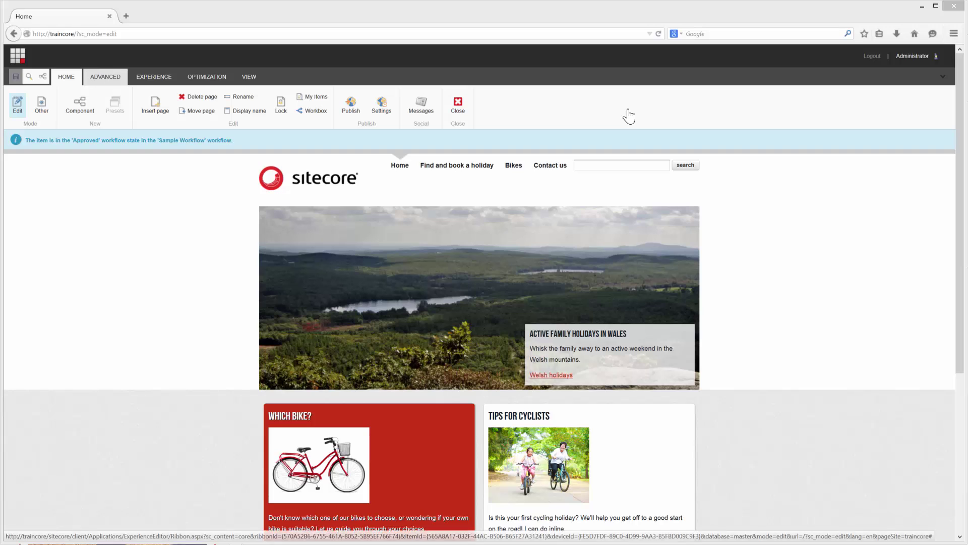
left_click(149, 81)
left_click(195, 79)
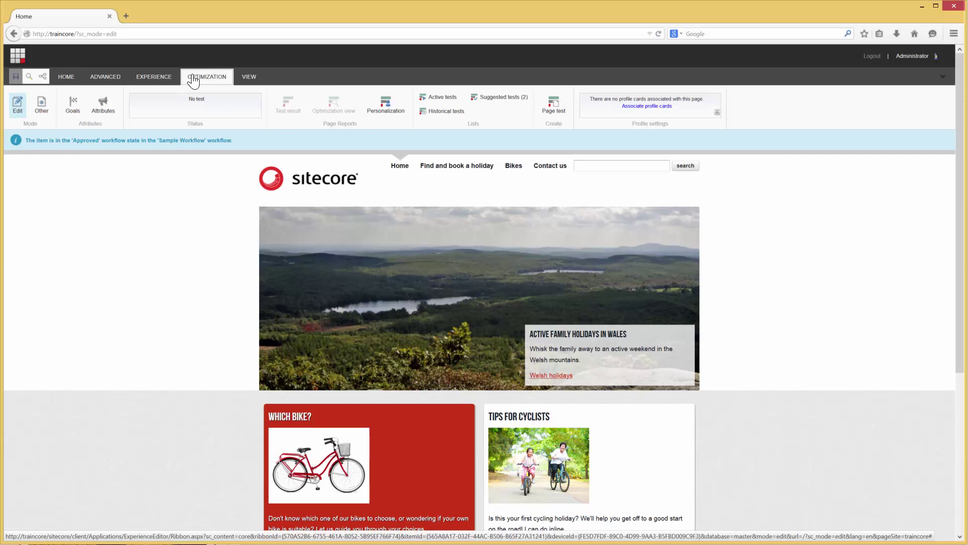
left_click(250, 78)
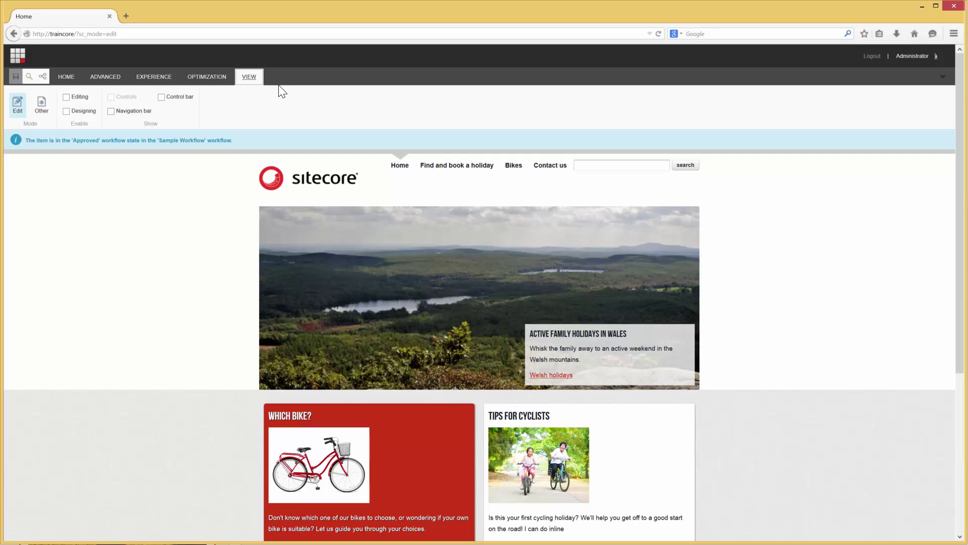
Step: Check Editing, Designing and Navigation bar on the View tab
left_click(66, 97)
left_click(67, 112)
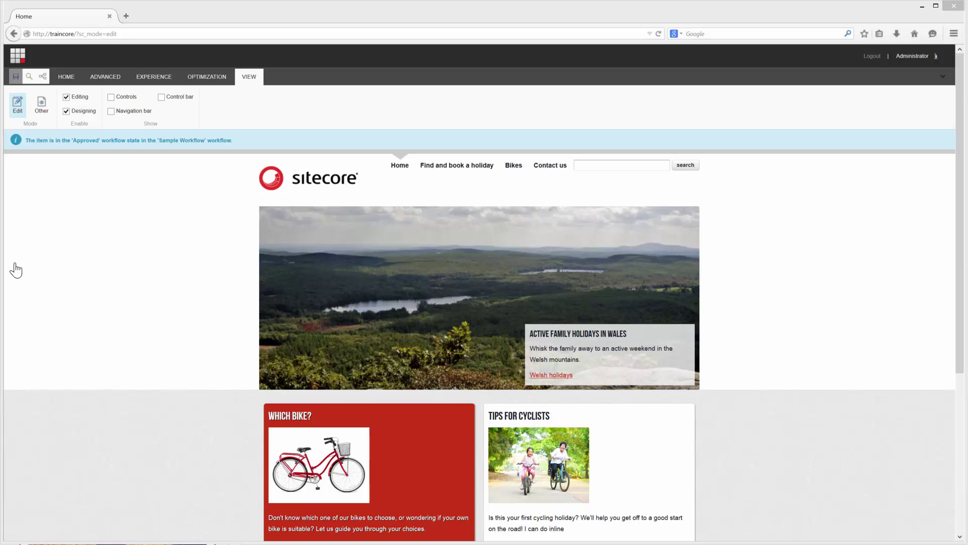
left_click(116, 112)
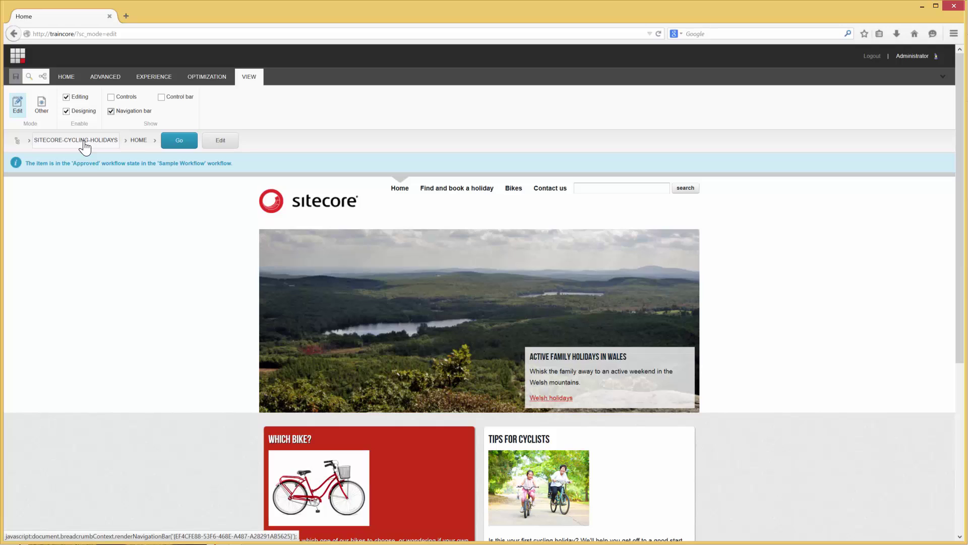
Step: Navigate from Home to the news-from-the-road page via the breadcrumb
left_click(155, 141)
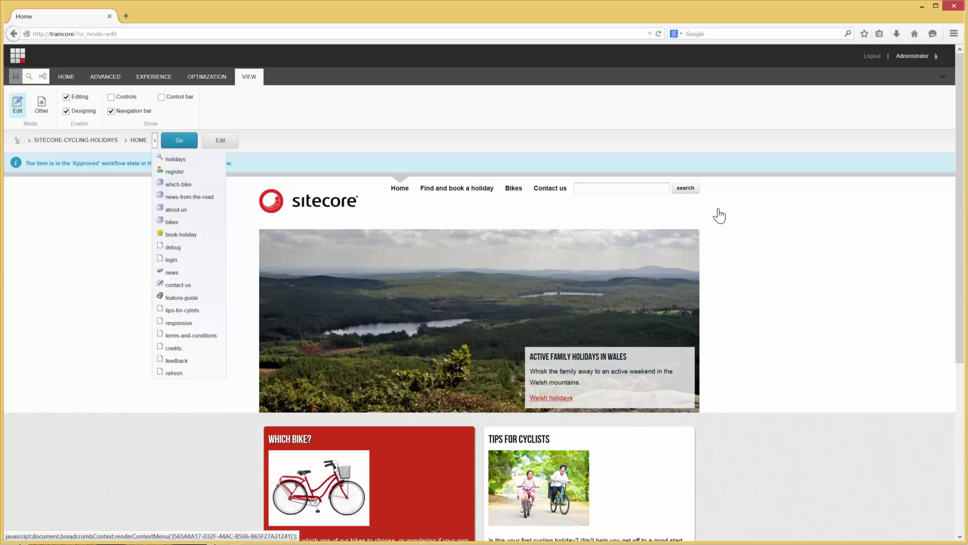
left_click(173, 202)
left_click(249, 143)
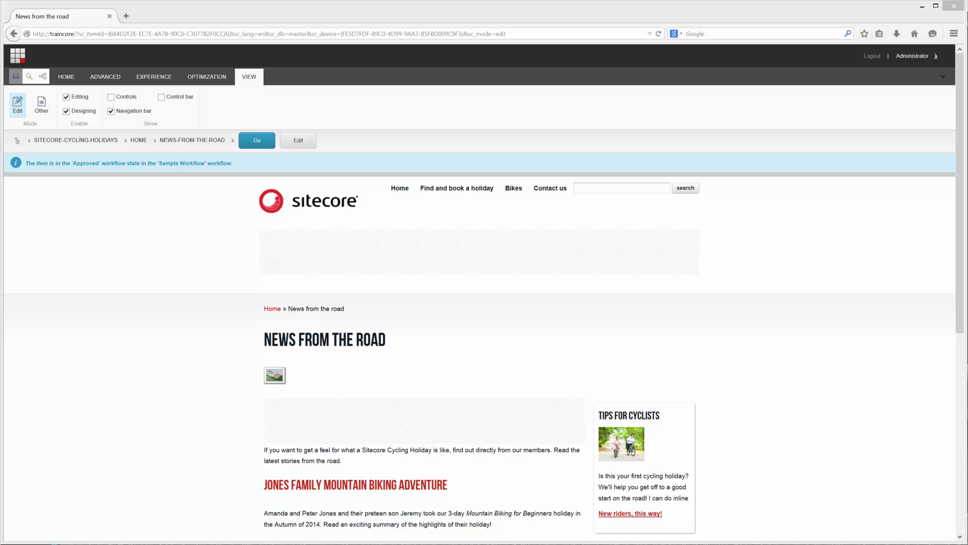
Step: Insert a Traveler Story page named 'Sitecore cycling holiday'
left_click(66, 76)
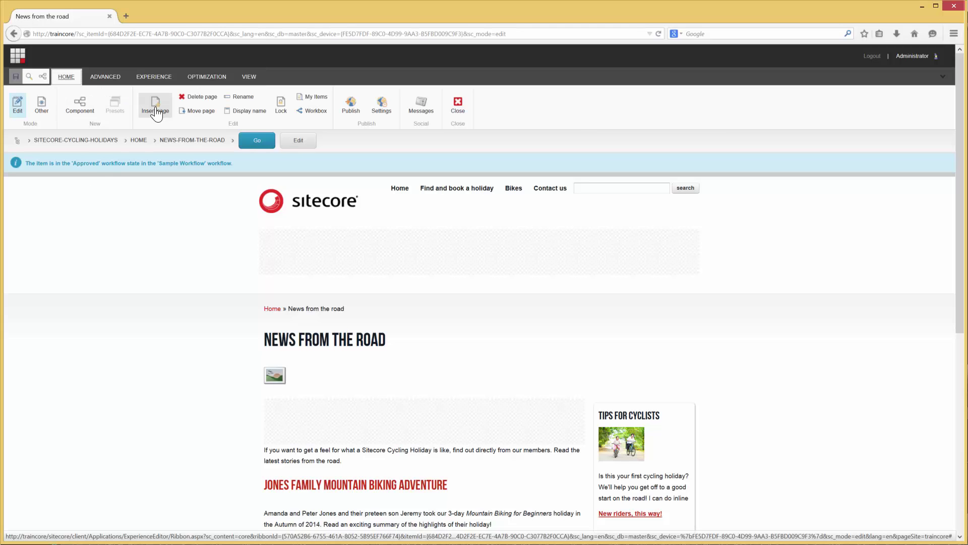
left_click(155, 105)
left_click(155, 108)
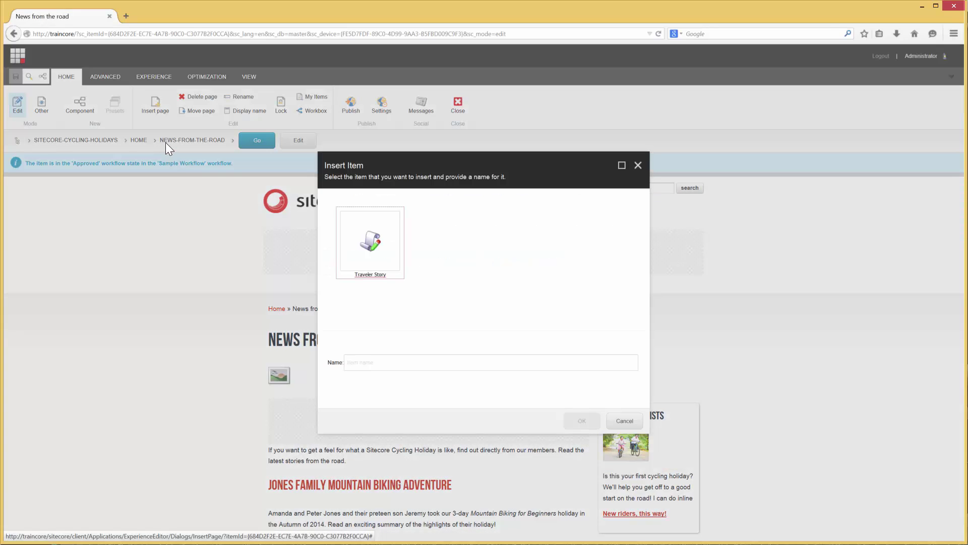
left_click(370, 241)
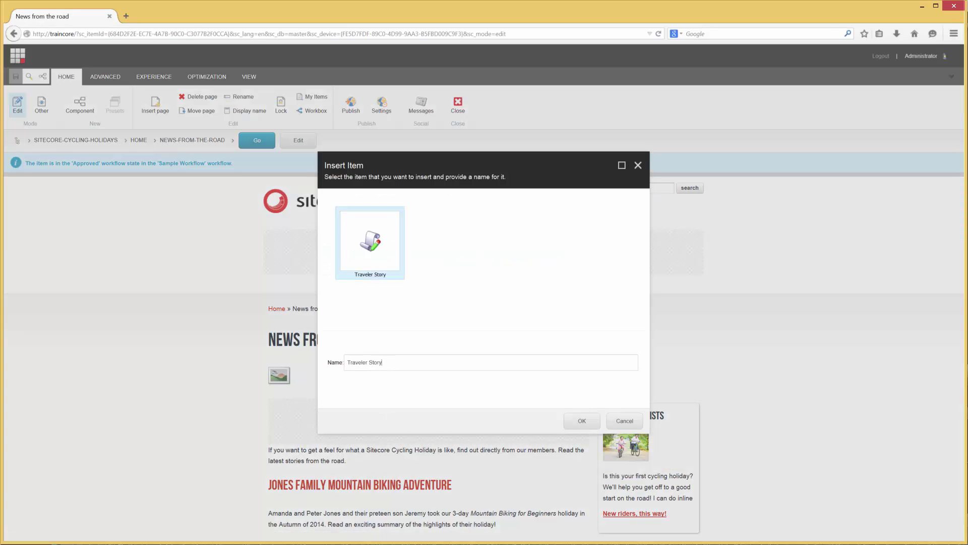
left_click(383, 362)
left_click_drag(378, 363, 340, 363)
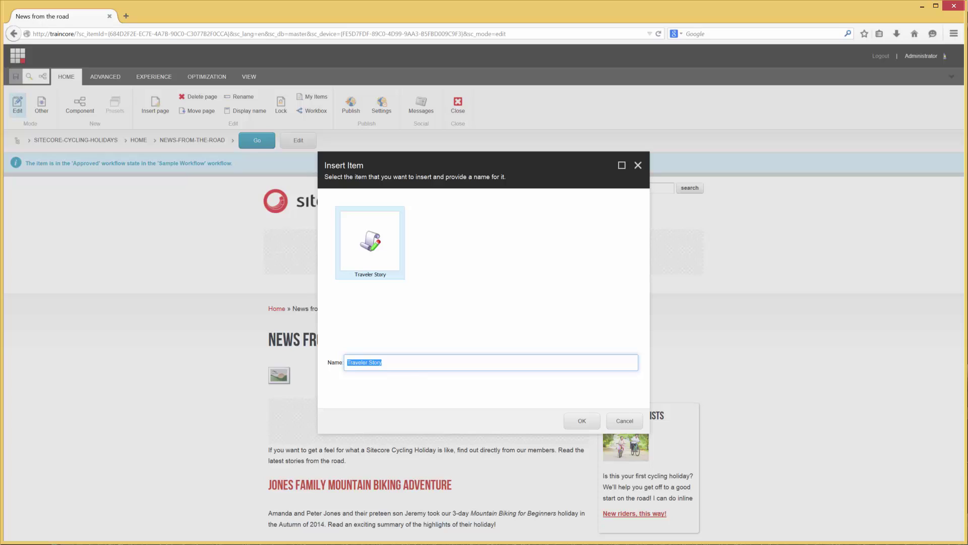
type("Sitecore cycling holiday")
left_click(583, 423)
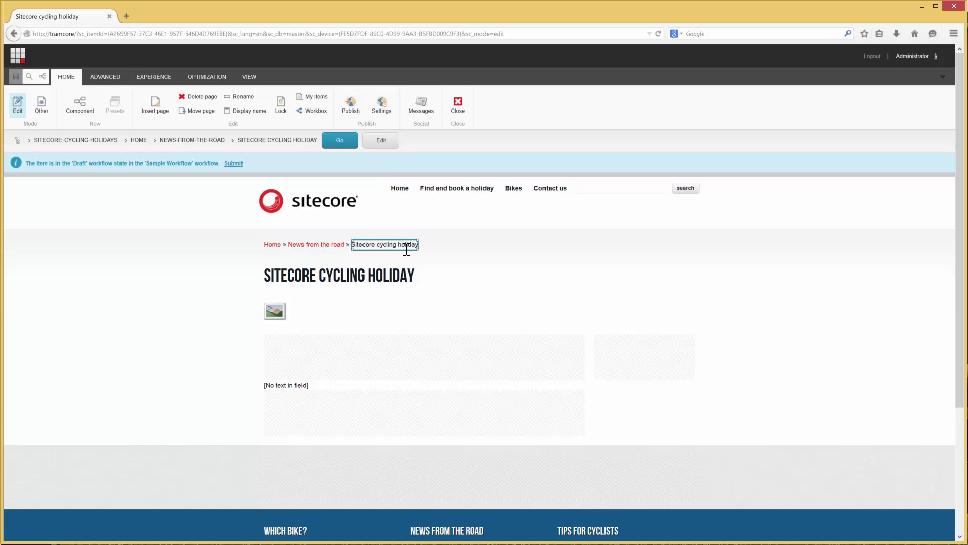
Step: Type 'I can do in-line editing' directly into the empty Page Content field
left_click(280, 384)
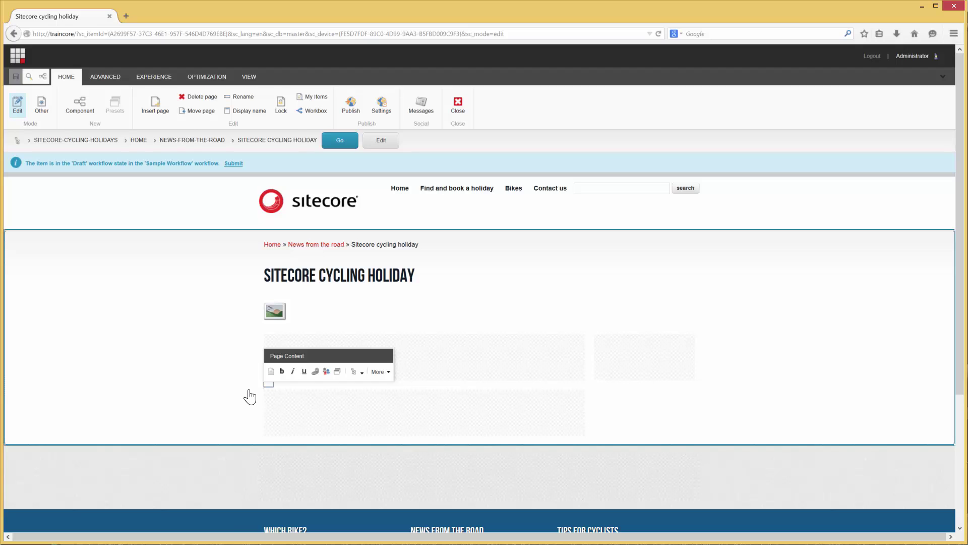
type("I")
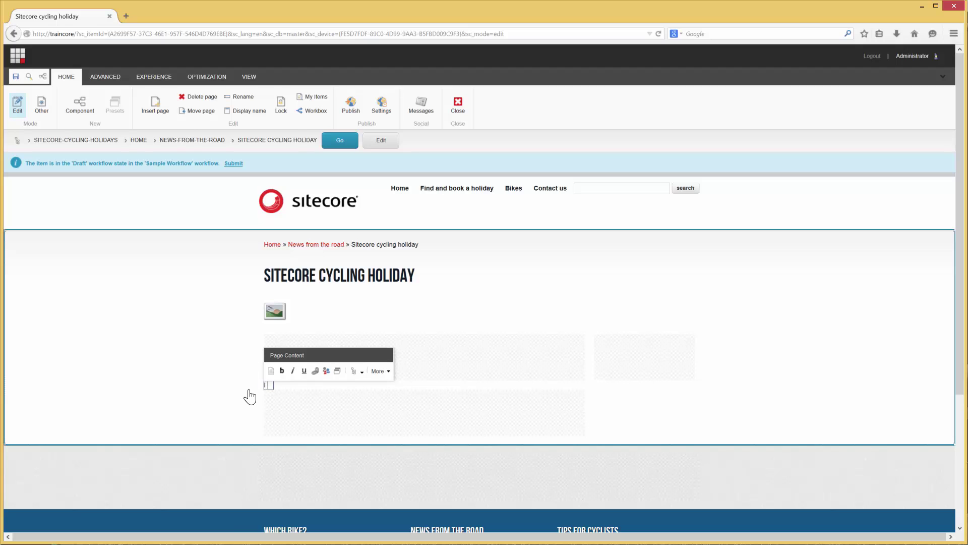
type(" can do in-line editing")
Step: In the Rich Text Editor, add a new line reading 'This is my text editor'
left_click(272, 371)
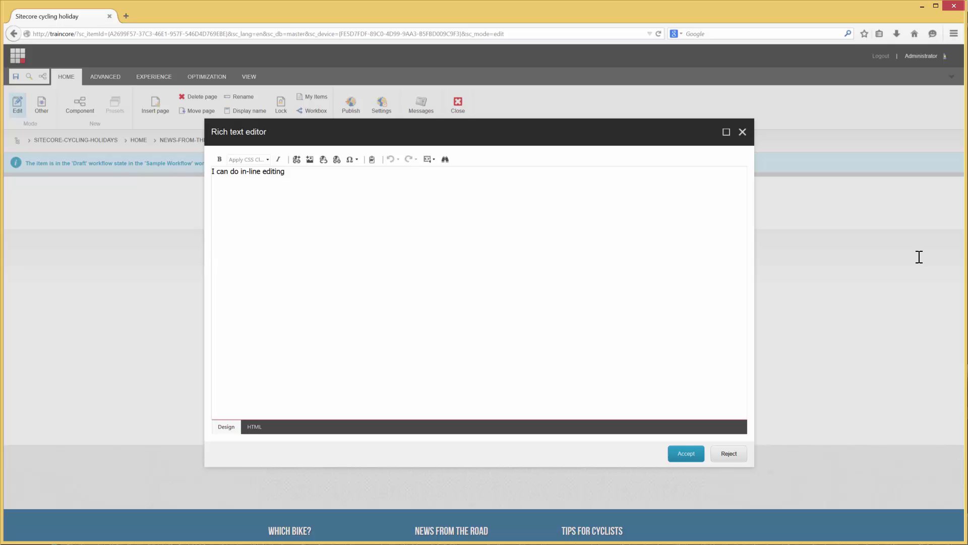
key("Return")
type("This is my text editor")
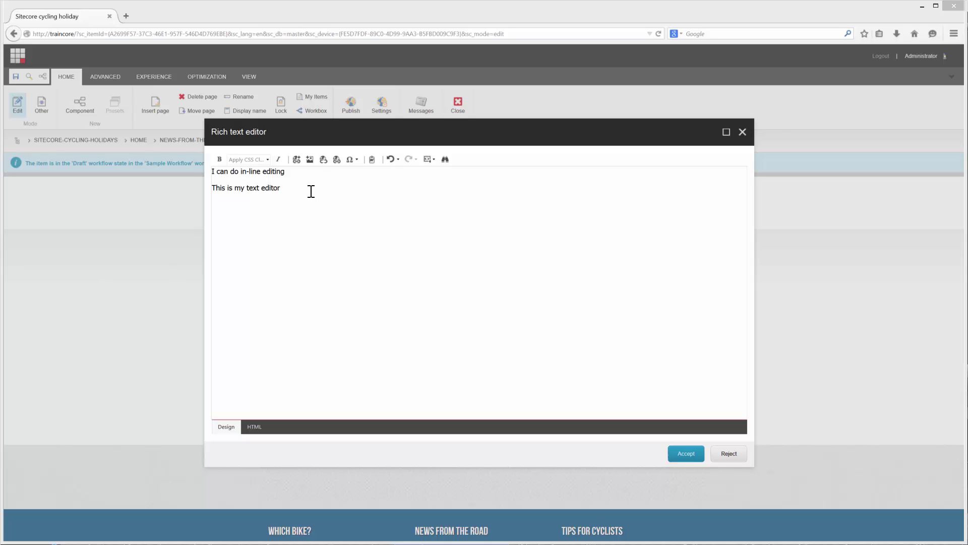
Step: Link the words 'text editor' to the Home page and accept the changes
left_click(282, 189)
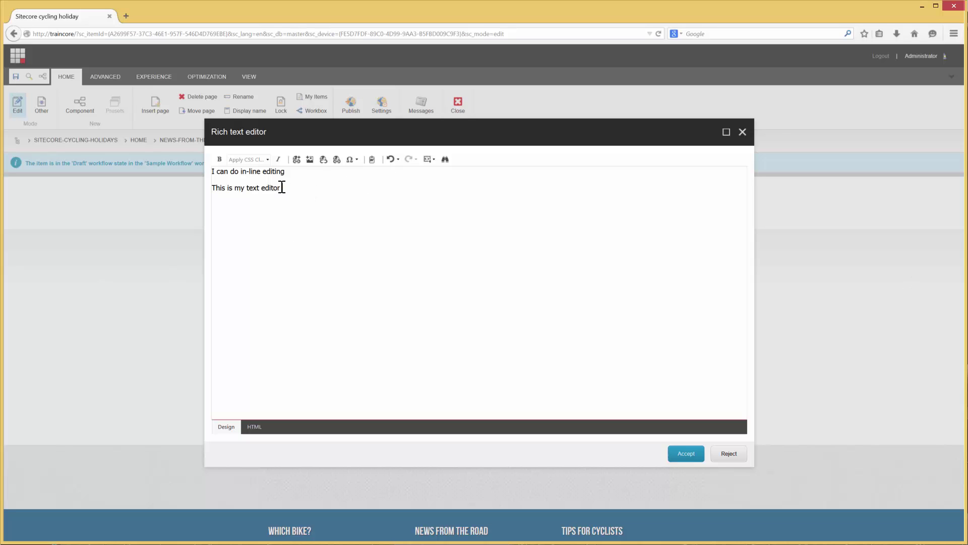
left_click_drag(281, 188, 246, 187)
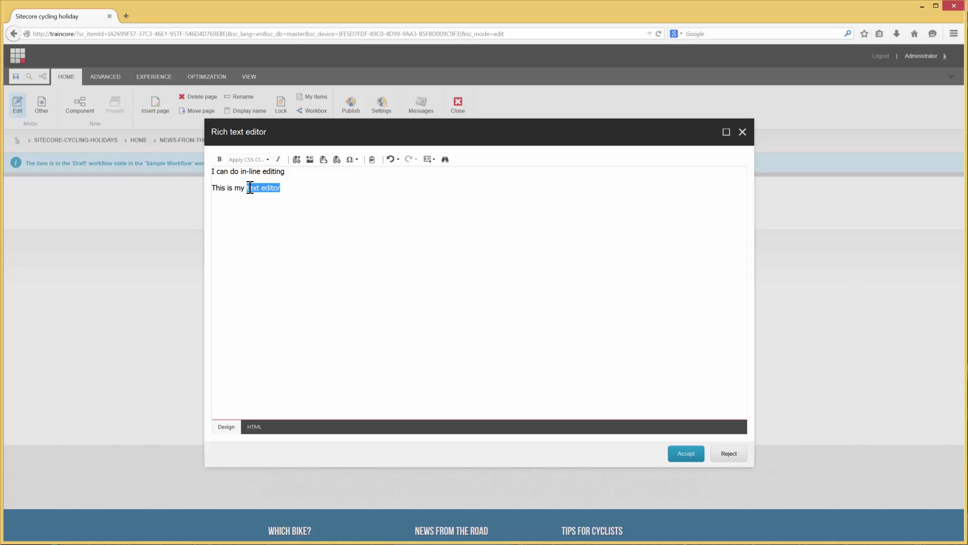
left_click(297, 160)
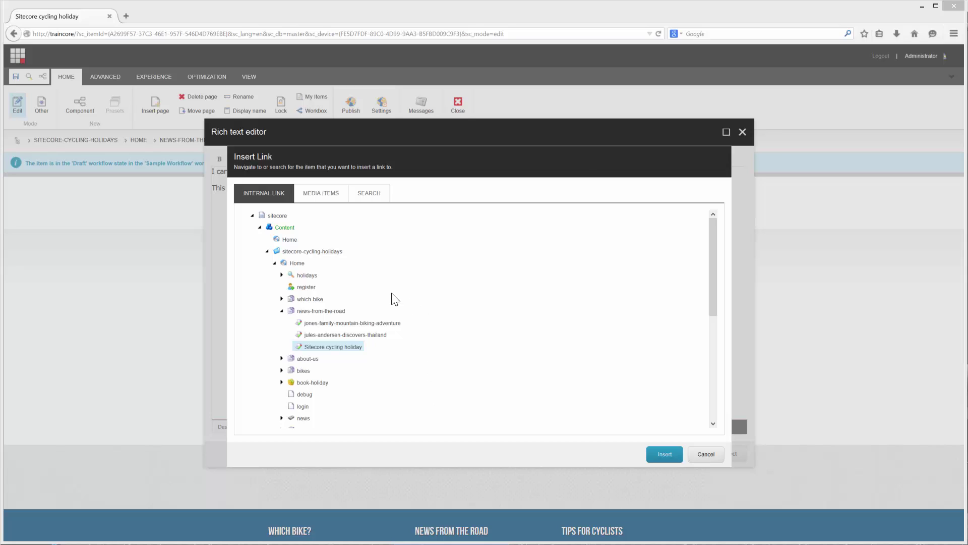
left_click(298, 263)
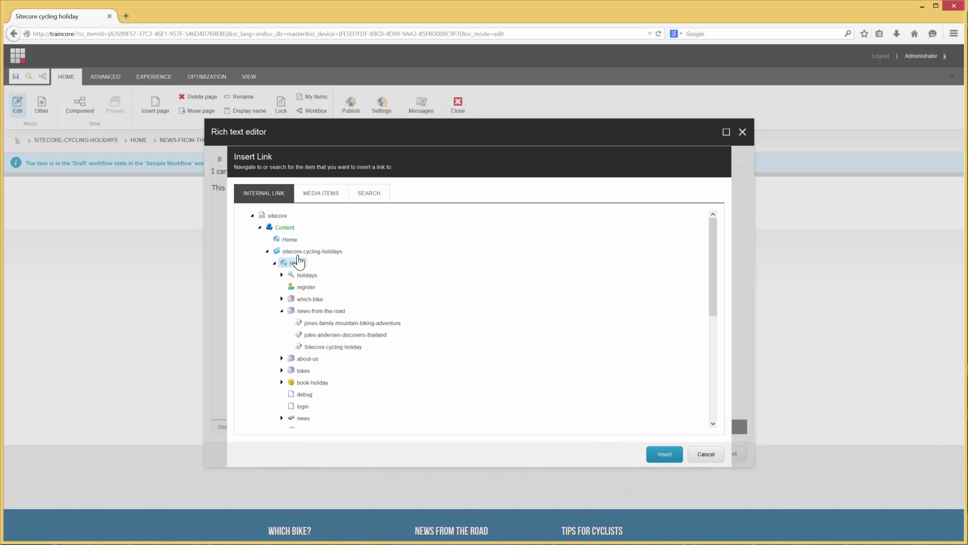
left_click(665, 456)
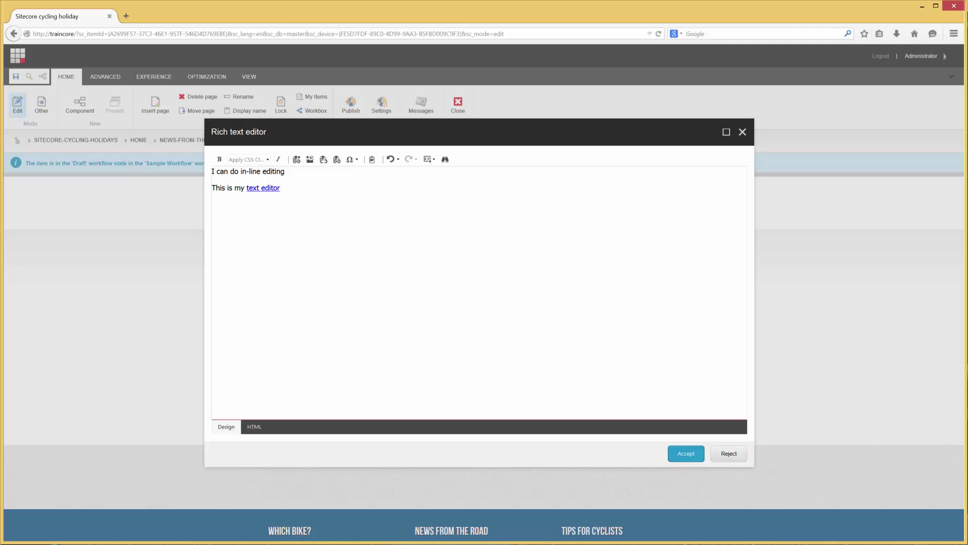
left_click(691, 454)
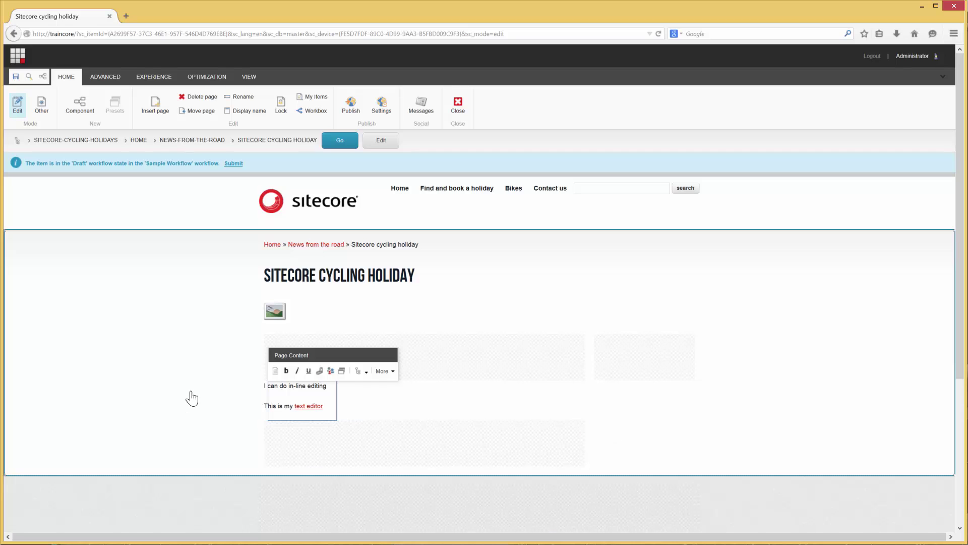
Step: Set the Page Image to battle-of-hills01 from BaseCore's Widgets and Summary Images, then save
left_click(275, 317)
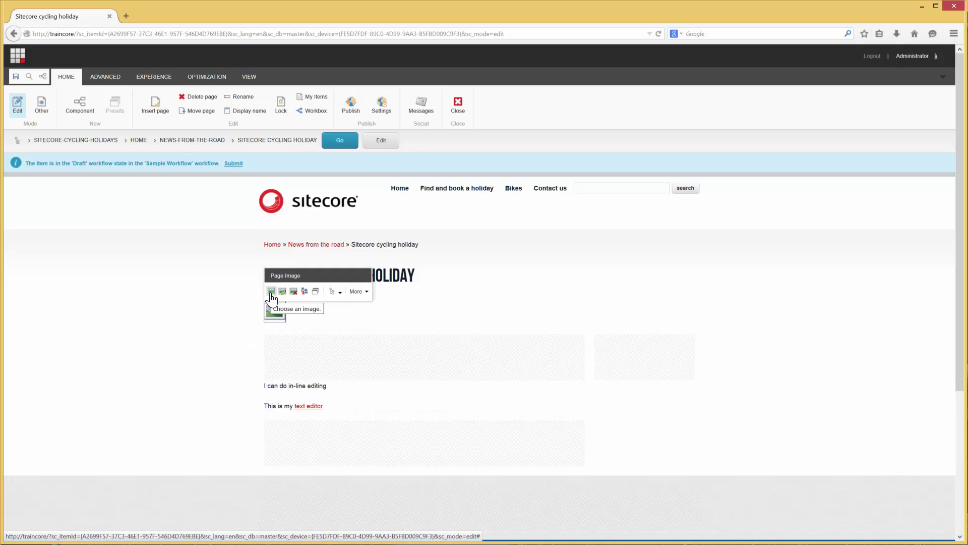
left_click(271, 292)
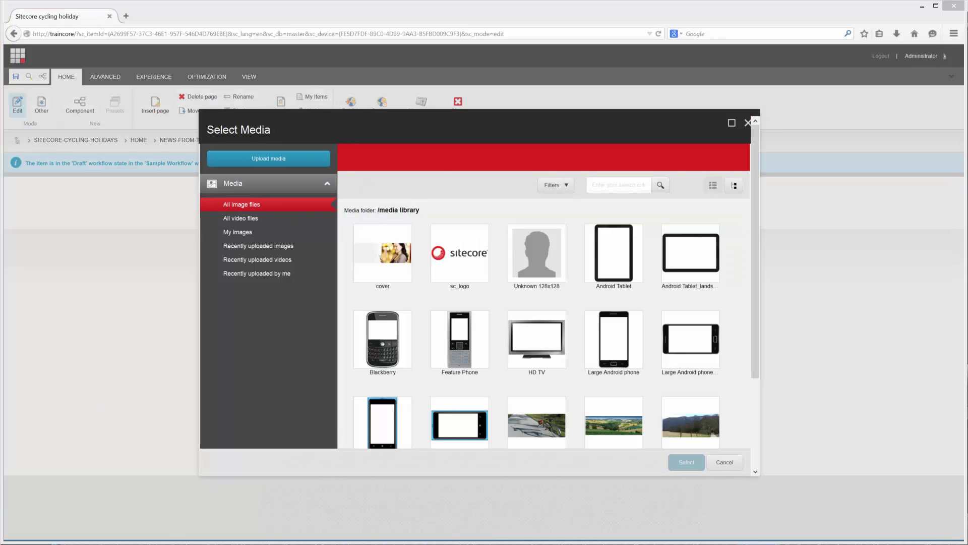
left_click(731, 188)
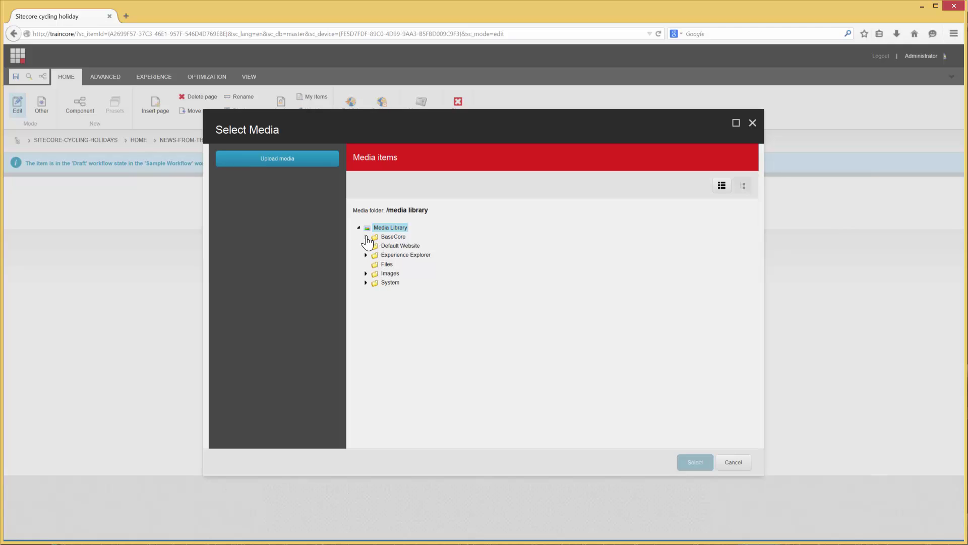
left_click(366, 236)
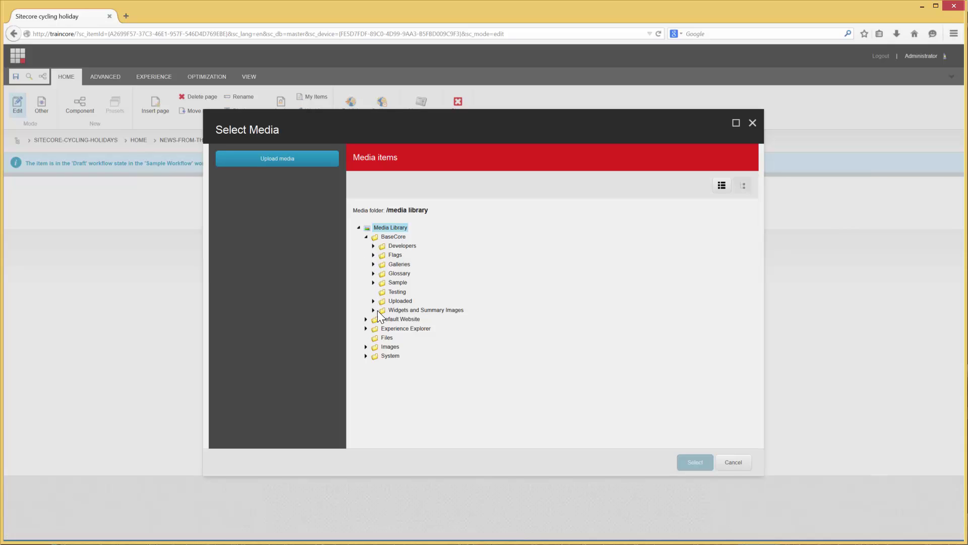
left_click(373, 310)
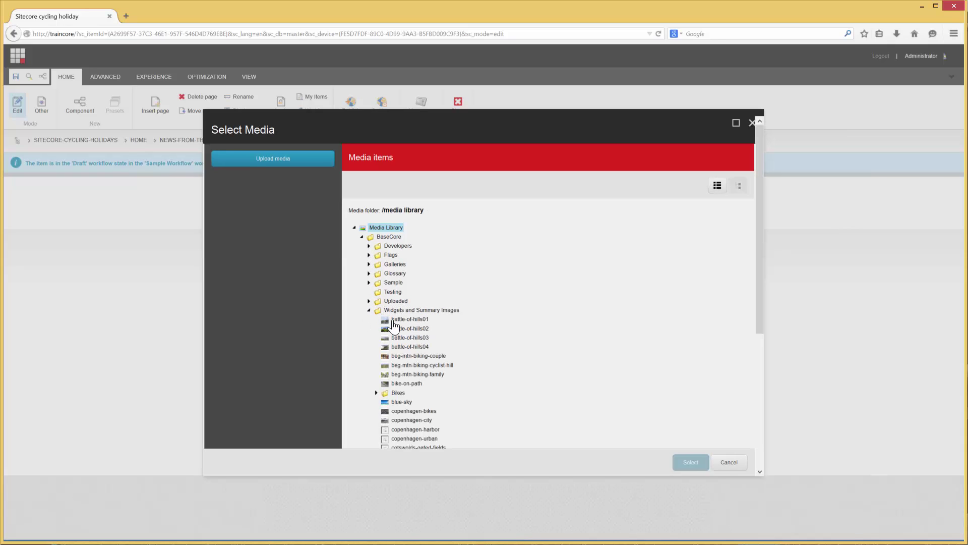
left_click(398, 320)
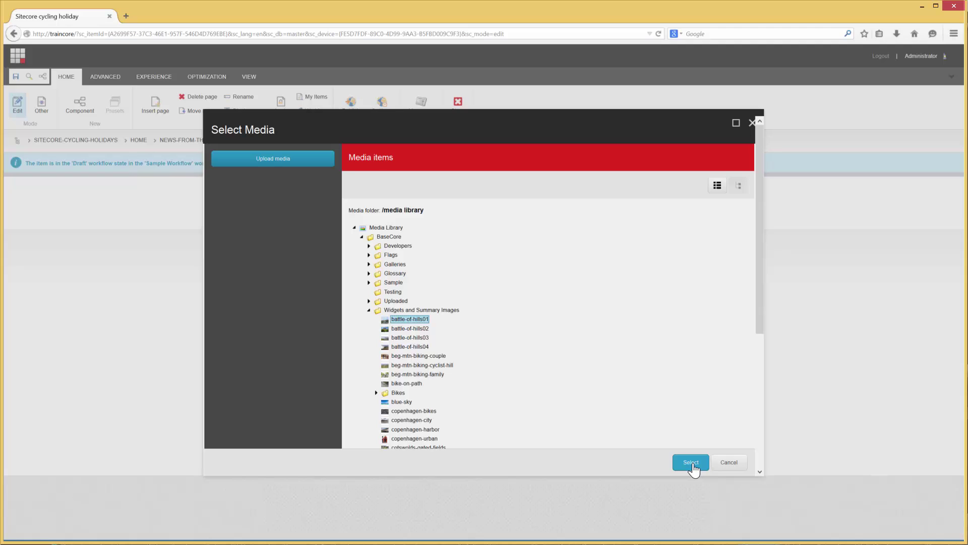
left_click(692, 463)
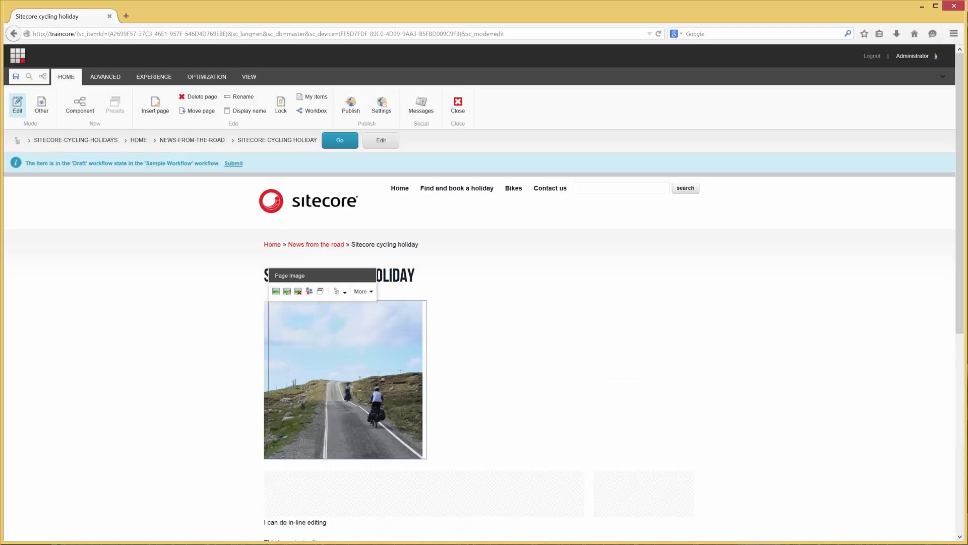
left_click(17, 77)
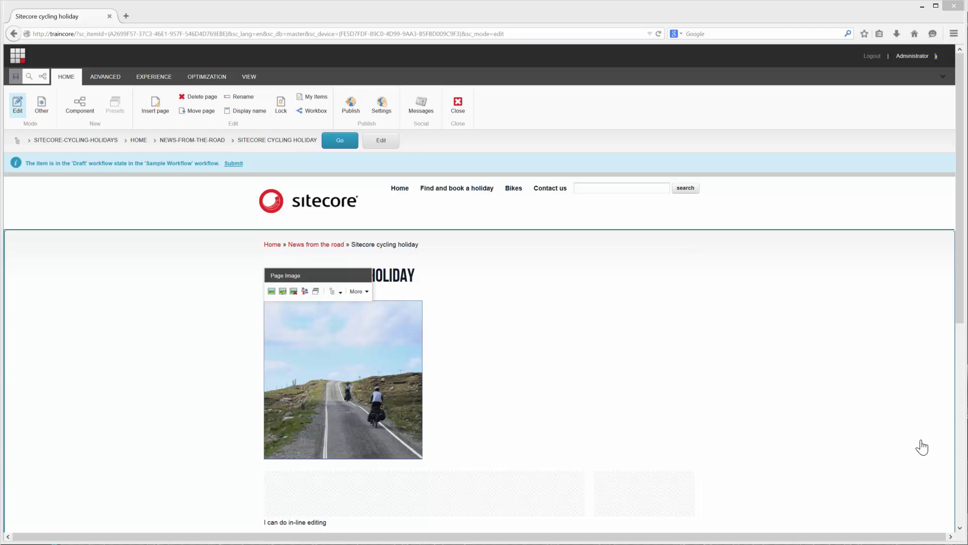
Step: Add a Traveler Quote rendering to the rightcolumn placeholder, using an existing quote as data source
left_click(652, 493)
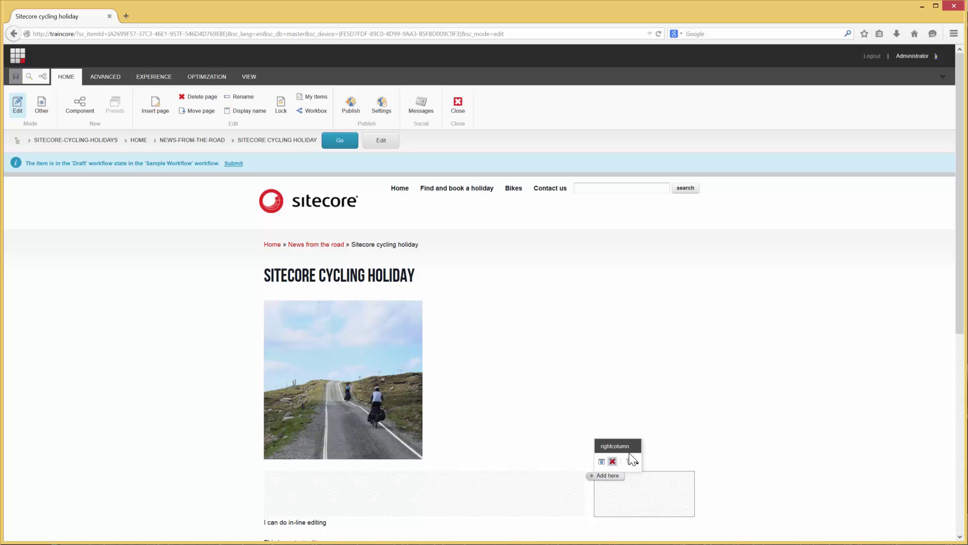
left_click(608, 476)
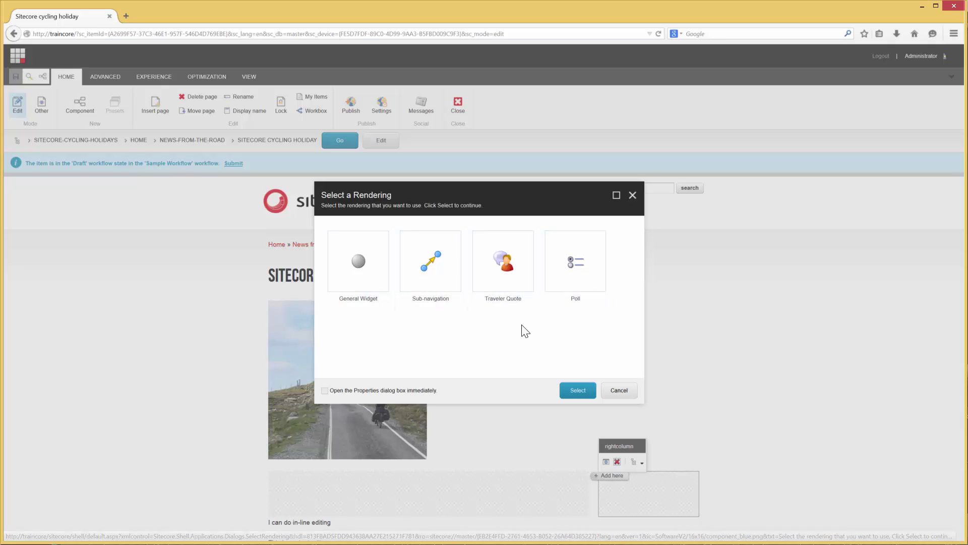
left_click(511, 279)
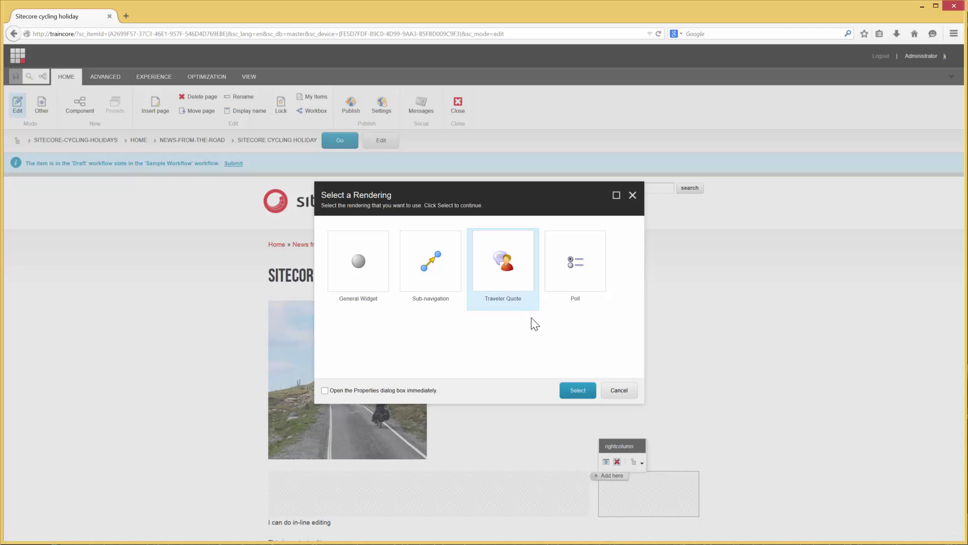
left_click(578, 389)
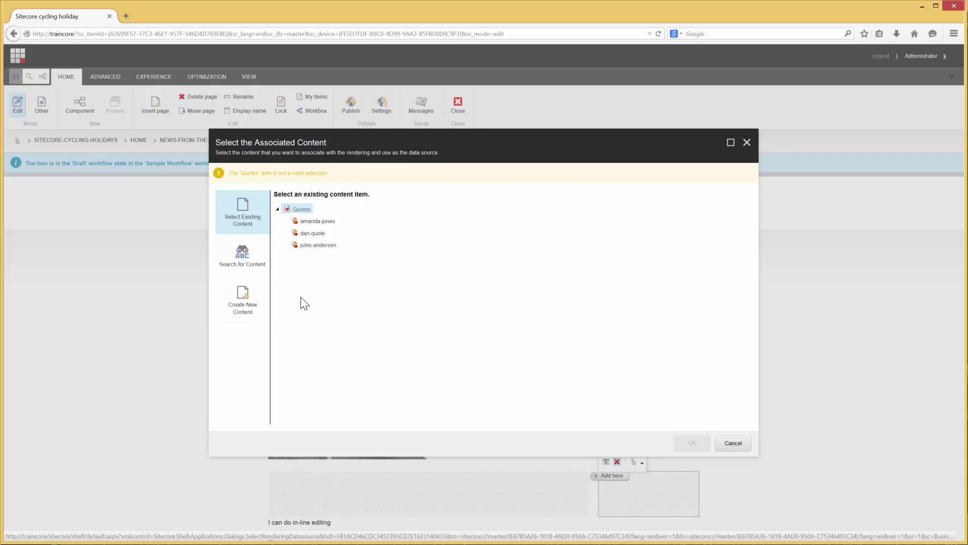
left_click(317, 221)
left_click(705, 439)
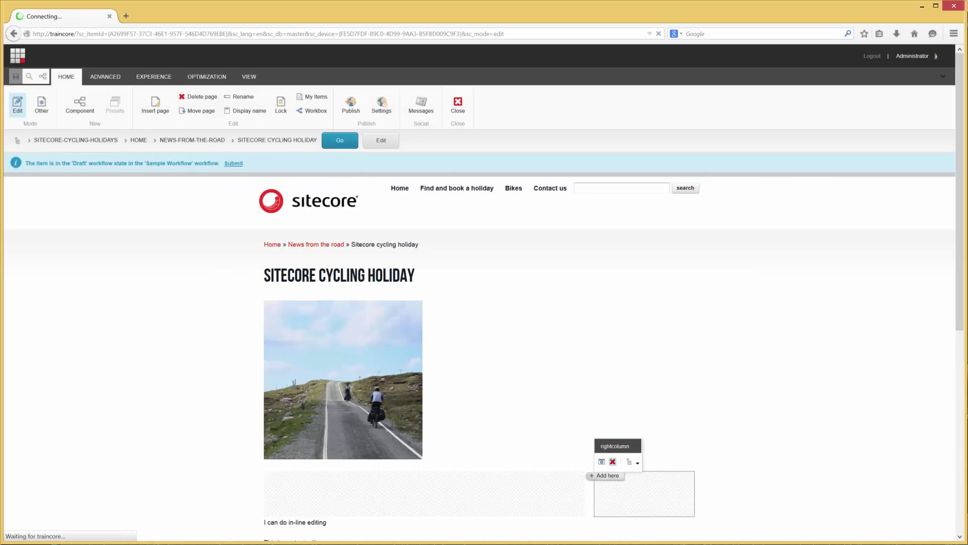
Step: Check the Ben Nevis quote in the right column, save the page, and show the Experience options
scroll(768, 441, "down", 2)
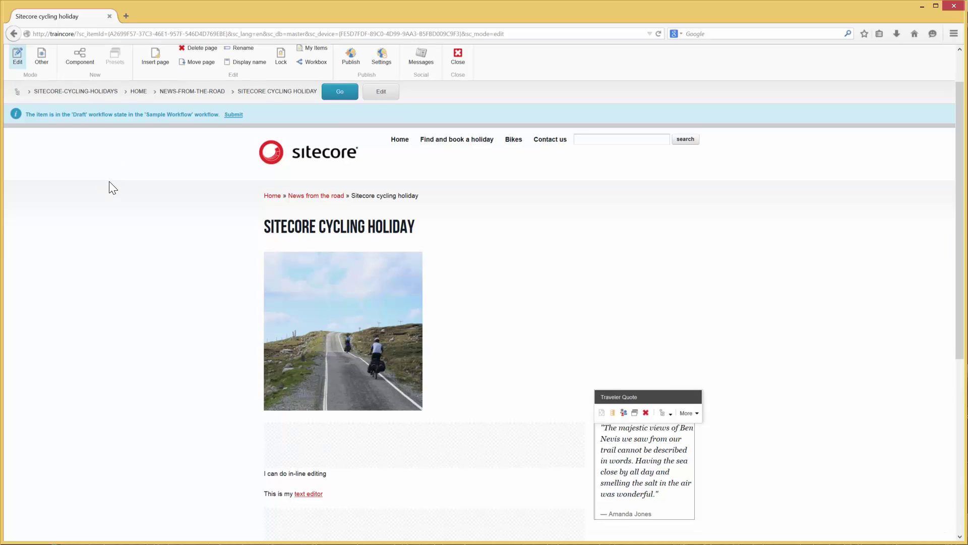
scroll(109, 181, "up", 2)
left_click(15, 77)
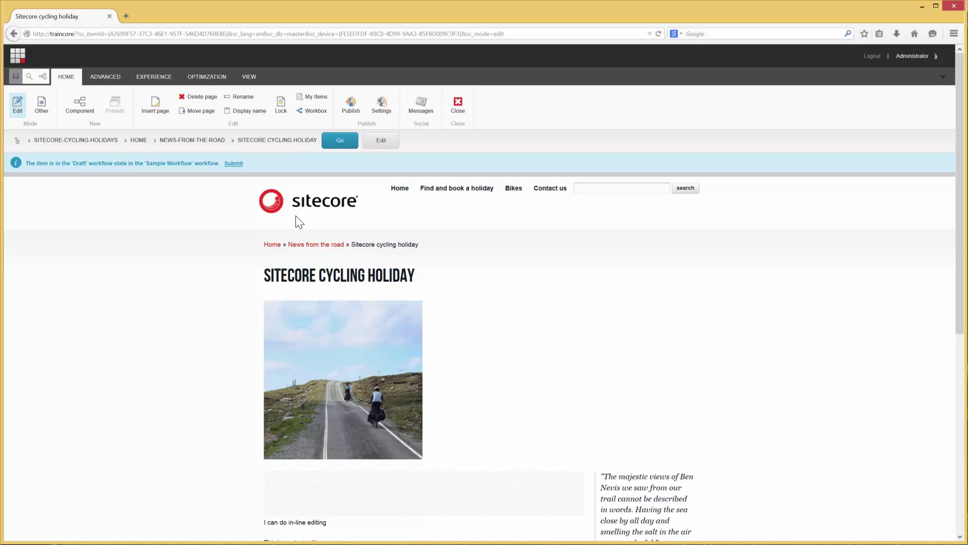
left_click(151, 76)
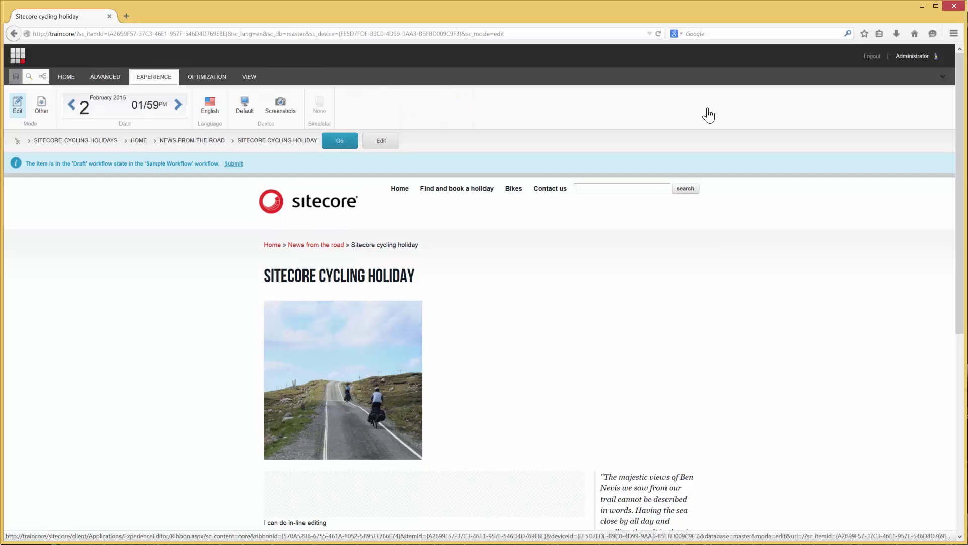
Step: Preview the story page as visitors would see it, then return to the Launchpad
left_click(42, 105)
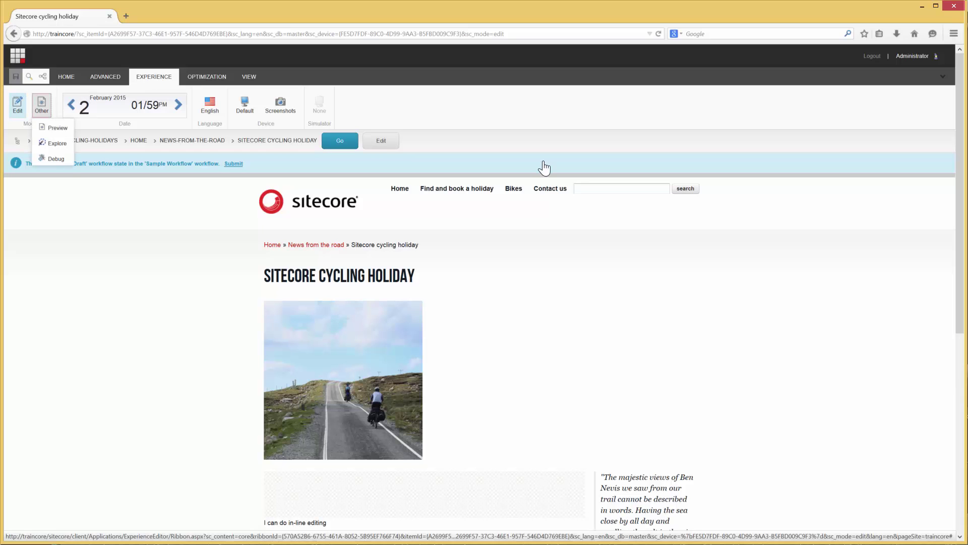
left_click(52, 128)
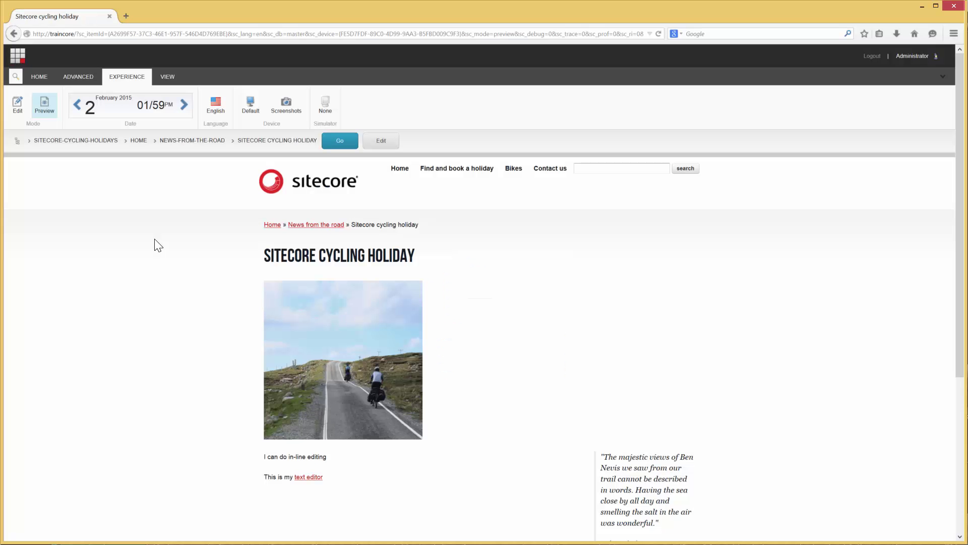
scroll(156, 245, "down", 4)
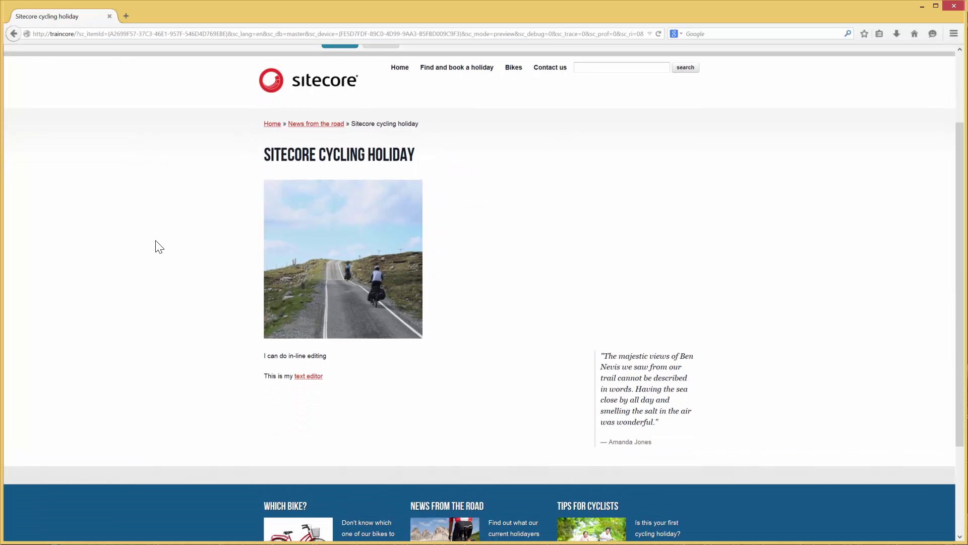
scroll(157, 246, "up", 4)
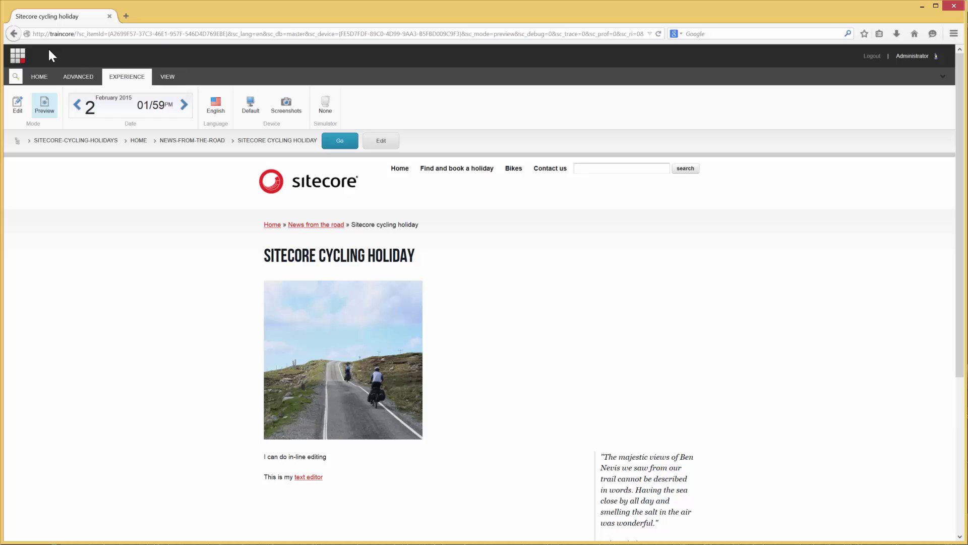
left_click(17, 57)
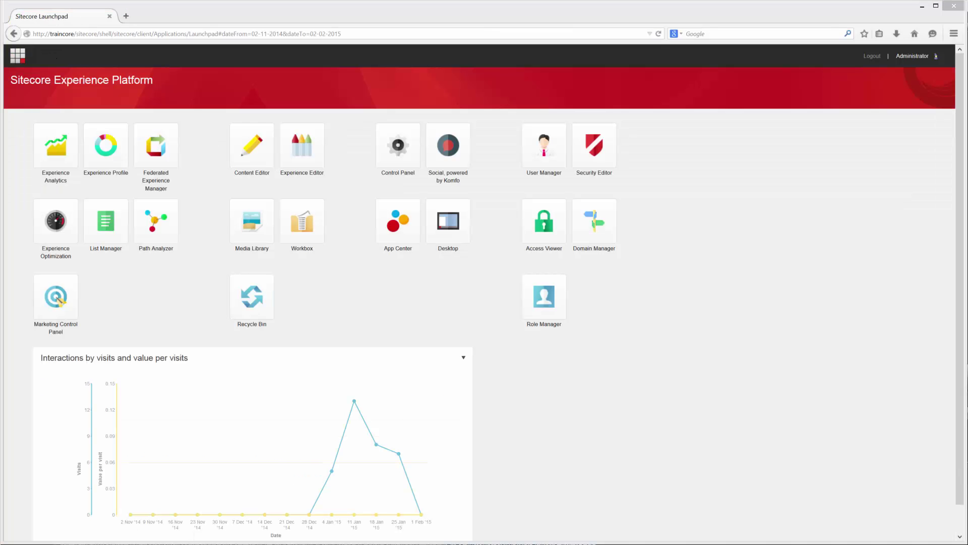
Step: Open the Content Editor and expand sitecore-cycling-holidays > Home > which-bike in the content tree
left_click(254, 168)
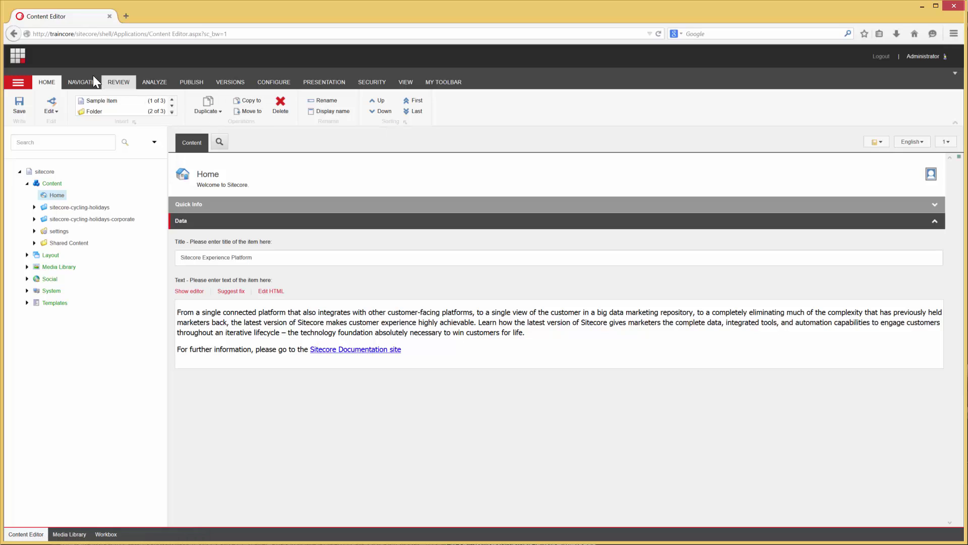
left_click(201, 85)
left_click(47, 82)
left_click(33, 207)
left_click(41, 219)
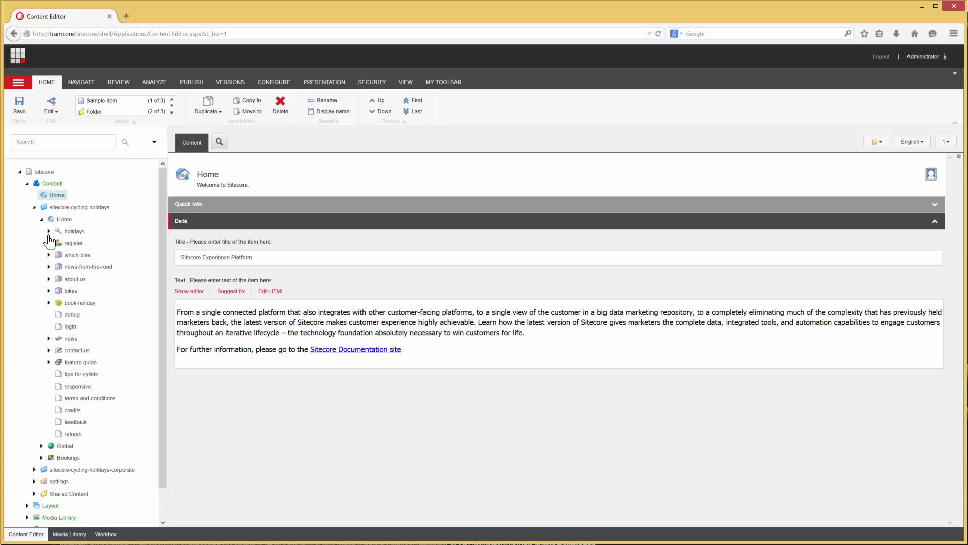
left_click(49, 254)
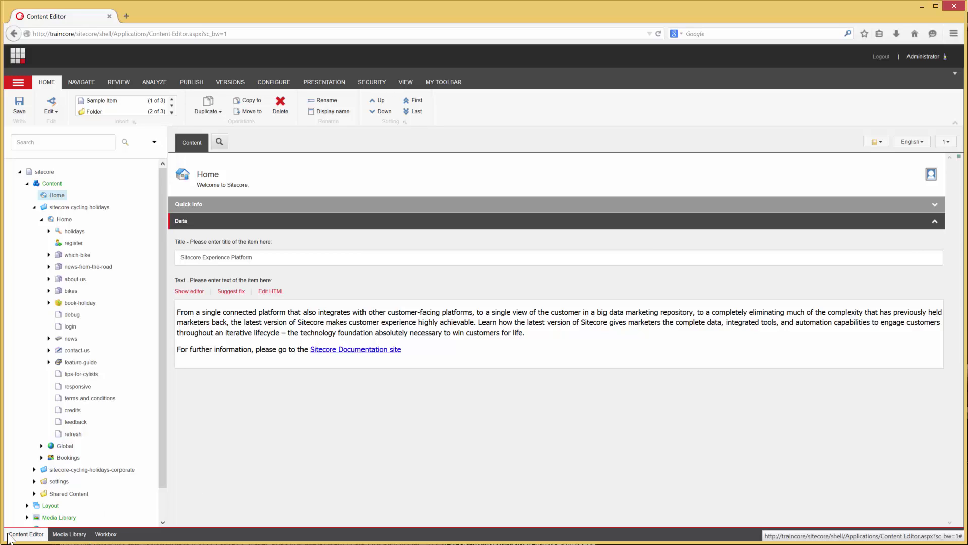
Step: Set the content tree gutter to display Workflow State
right_click(7, 274)
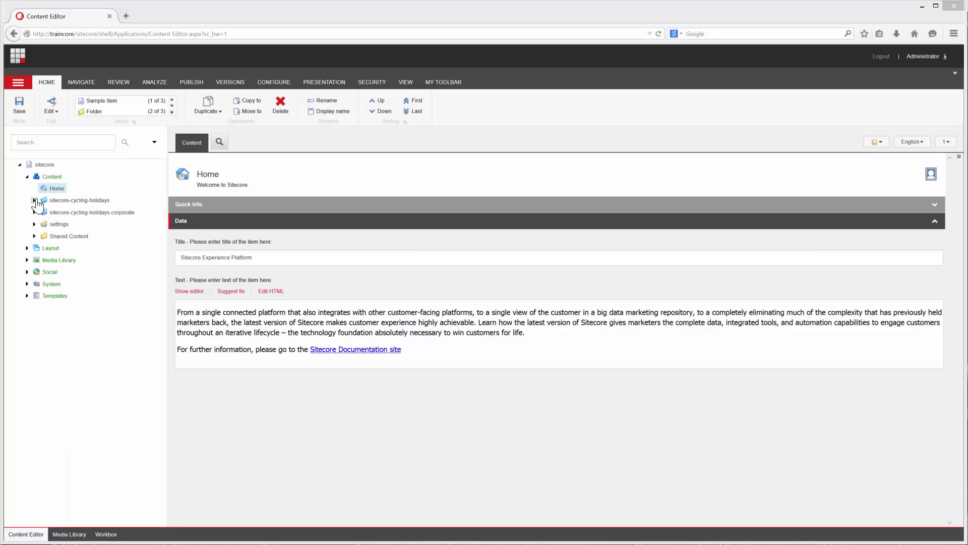
Step: Expand the tree down to news-from-the-road and open the Sitecore cycling holiday story
left_click(35, 200)
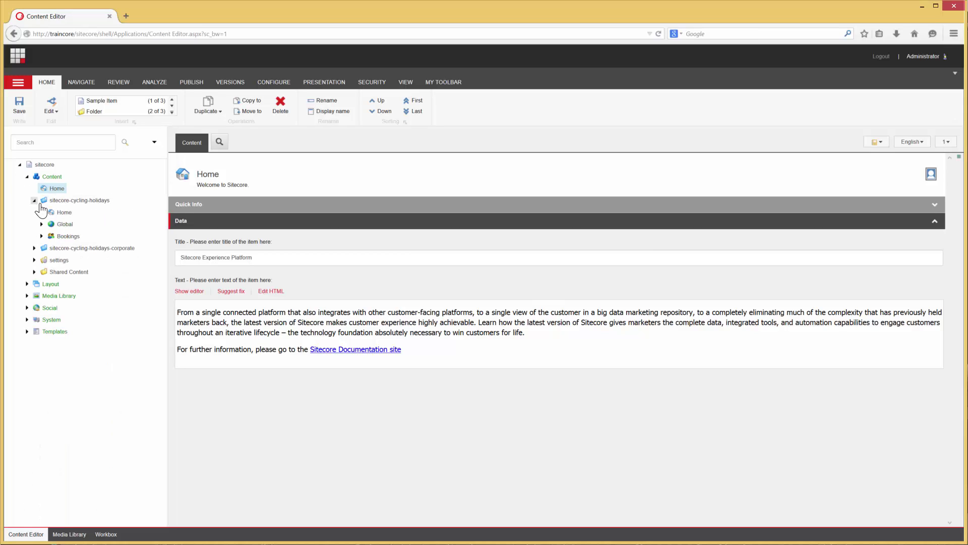
left_click(41, 212)
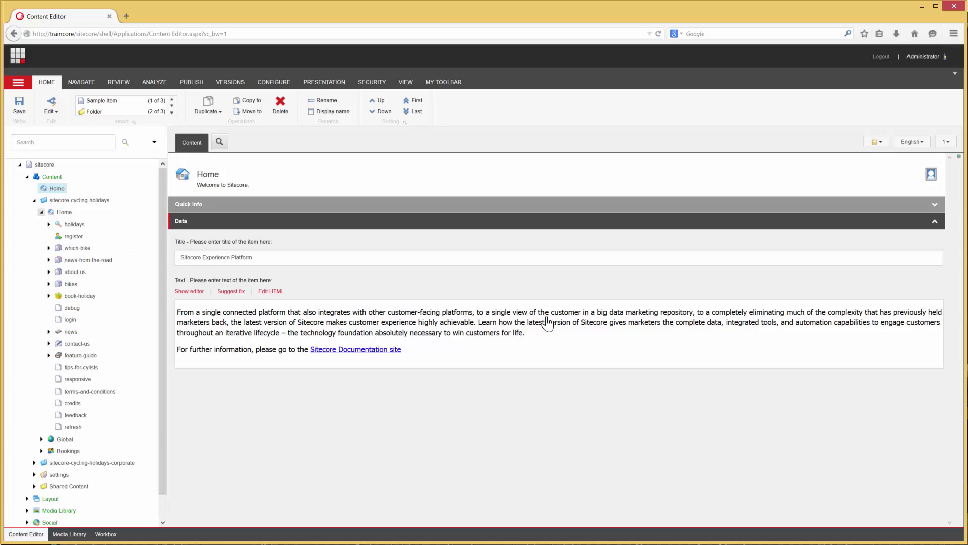
left_click(49, 260)
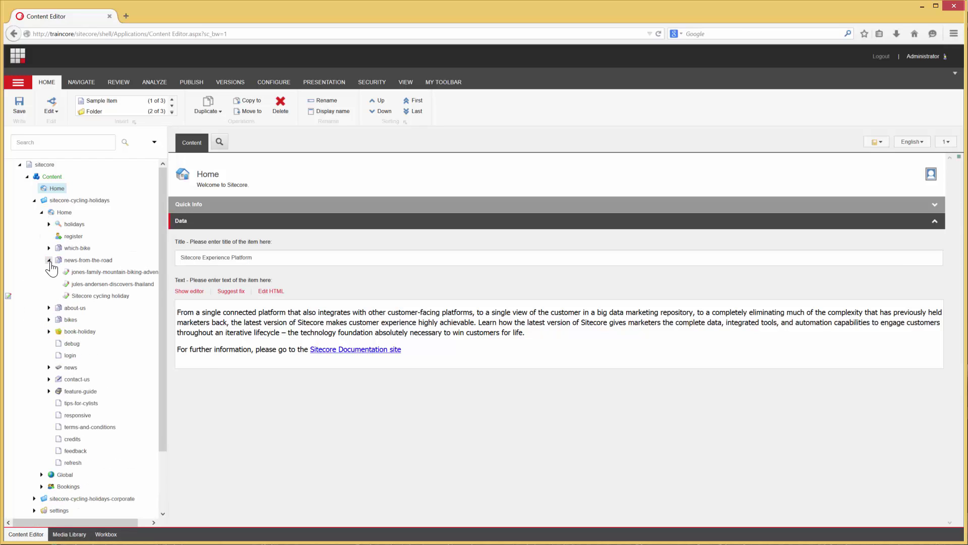
left_click(92, 297)
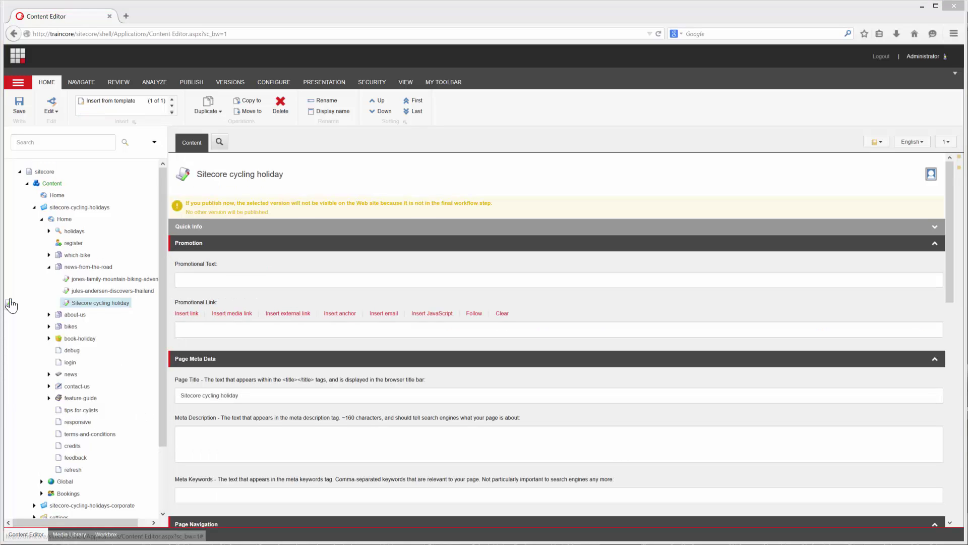
Step: Submit the story into workflow with the comment 'Ready for app', then approve it
left_click(8, 304)
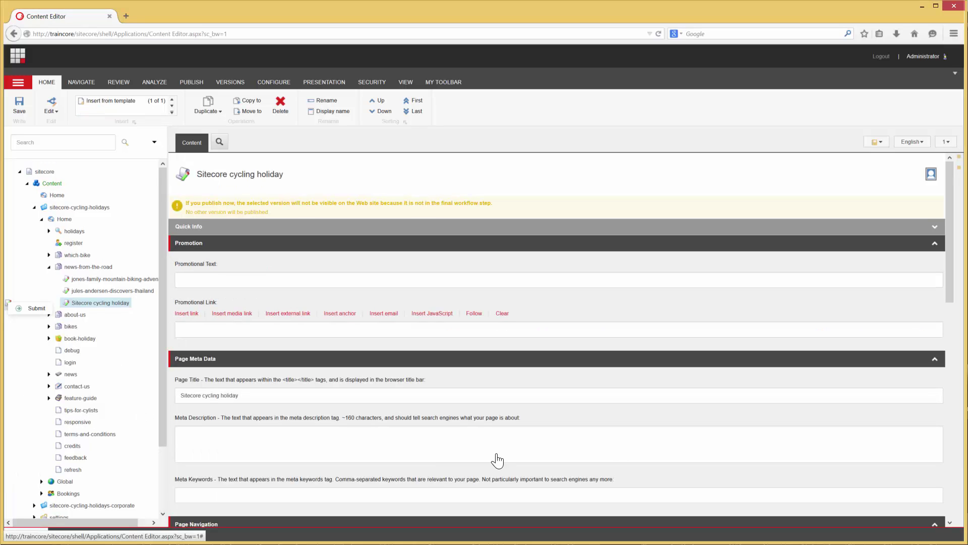
left_click(30, 308)
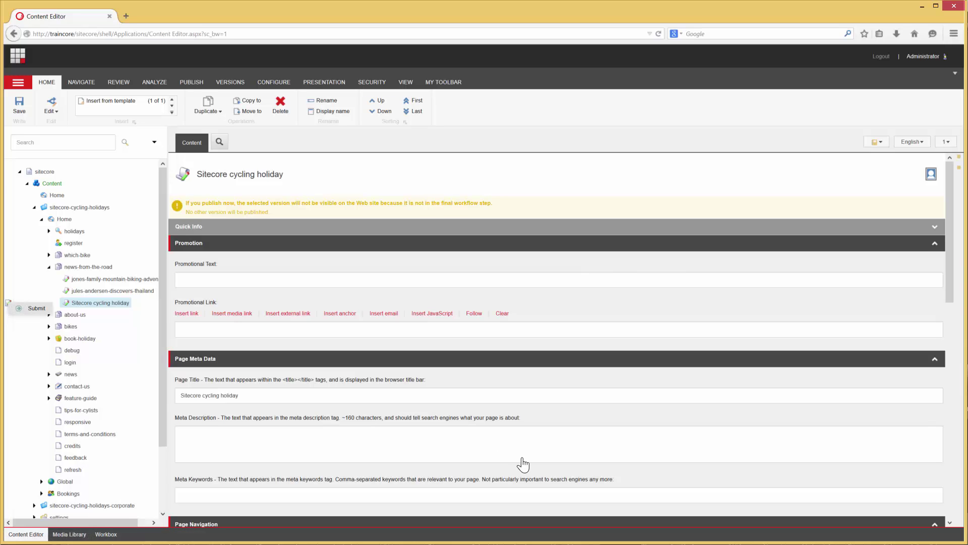
type("R")
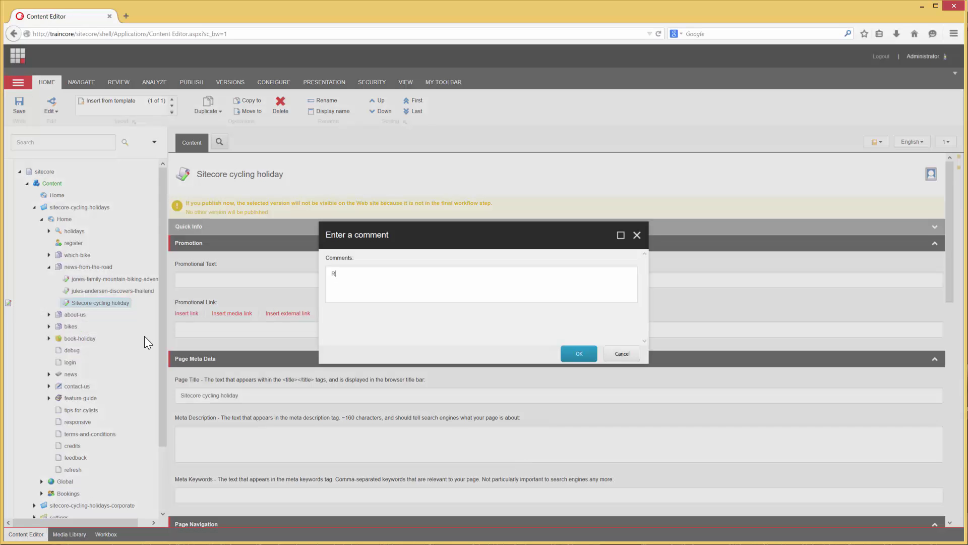
type("eady for approval")
left_click(562, 353)
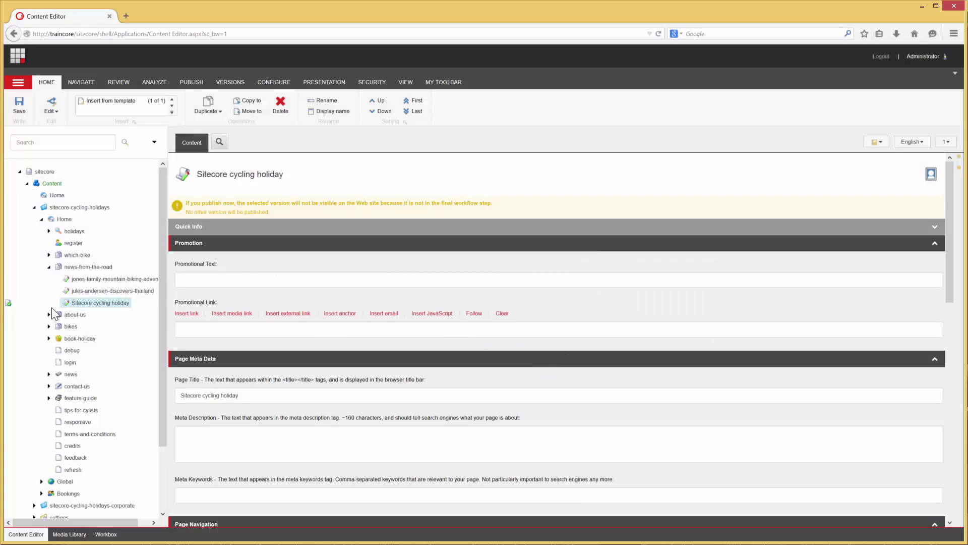
left_click(8, 303)
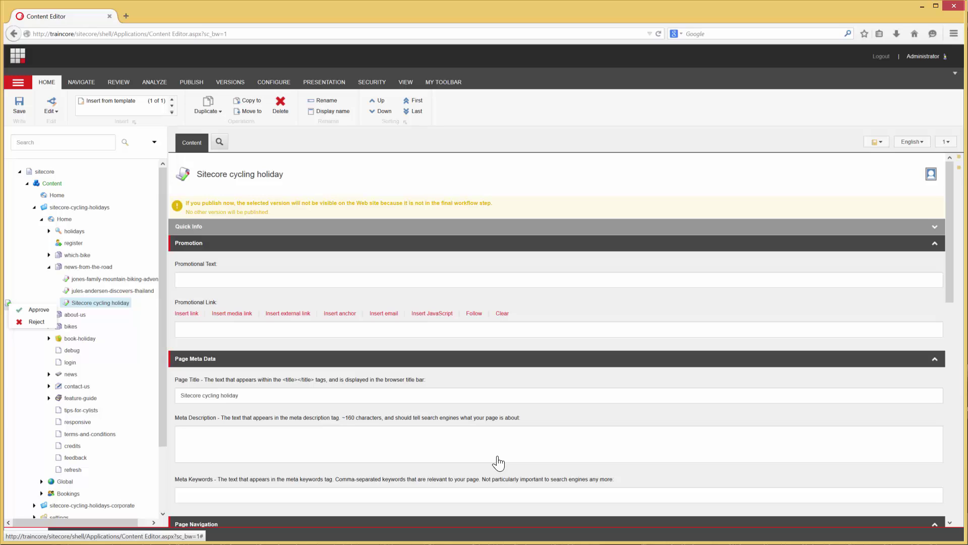
left_click(22, 370)
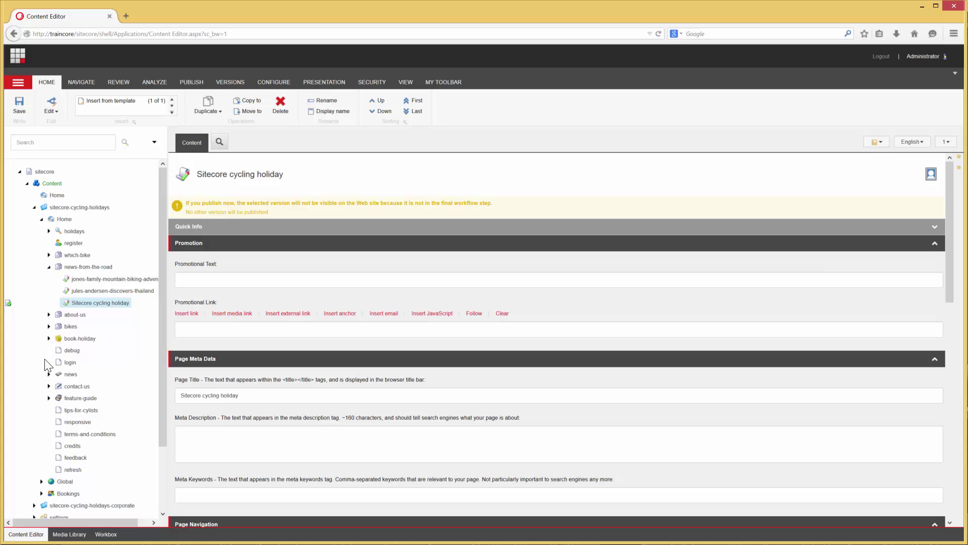
Step: Open an empty search tab, return to the item's Content fields, and open then dismiss the section list
left_click(220, 144)
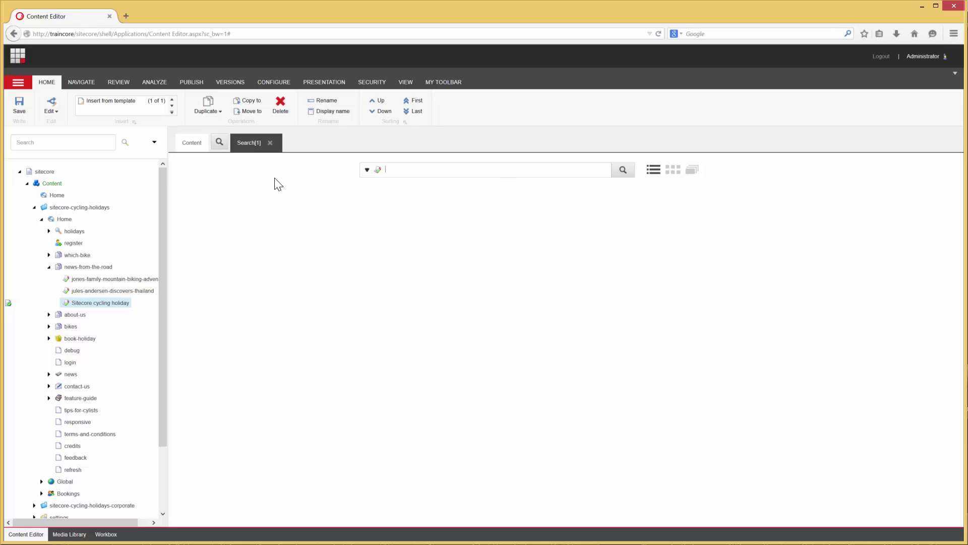
left_click(191, 146)
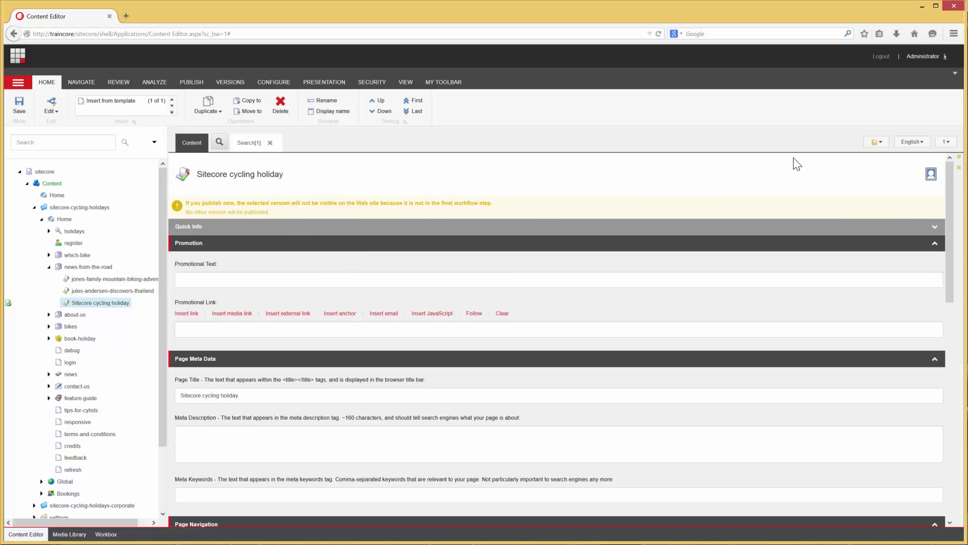
left_click(877, 142)
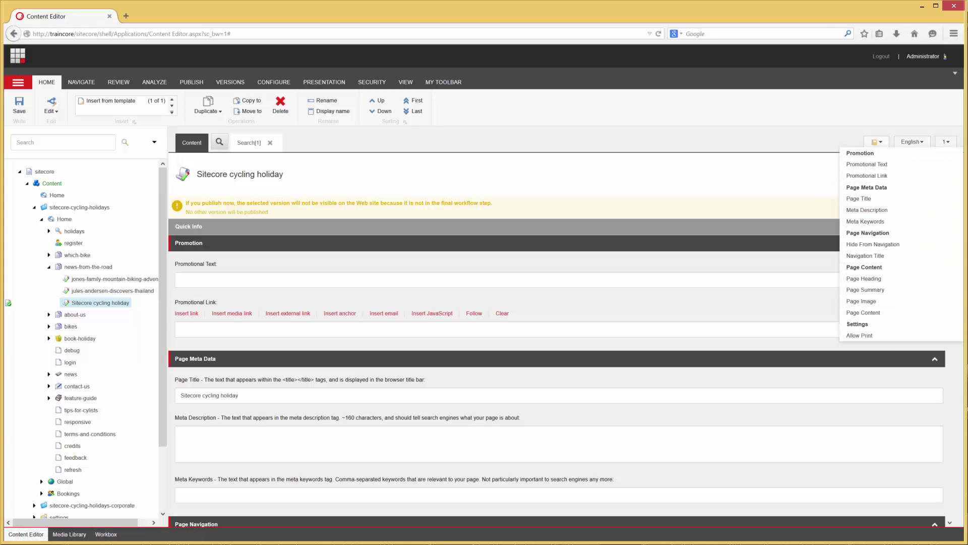
left_click(832, 169)
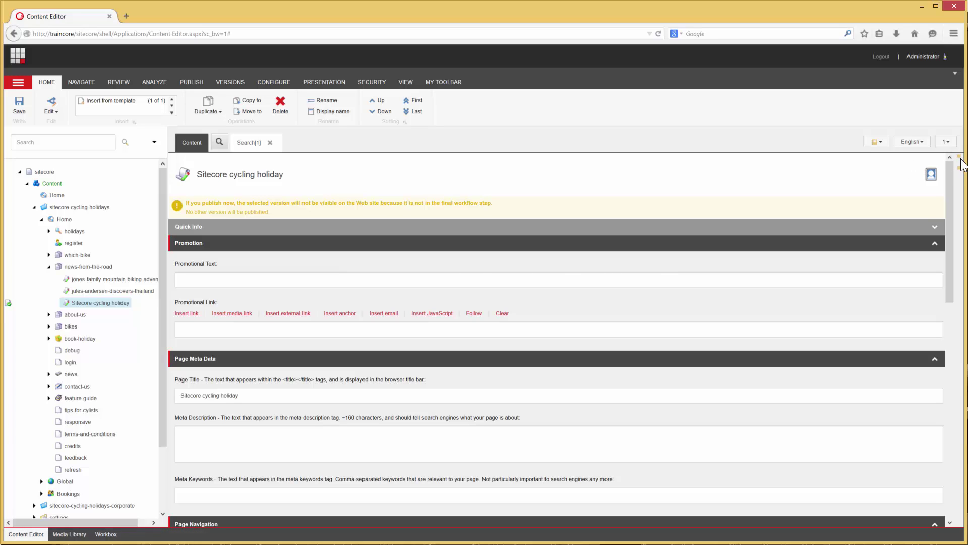
mouse_move(960, 173)
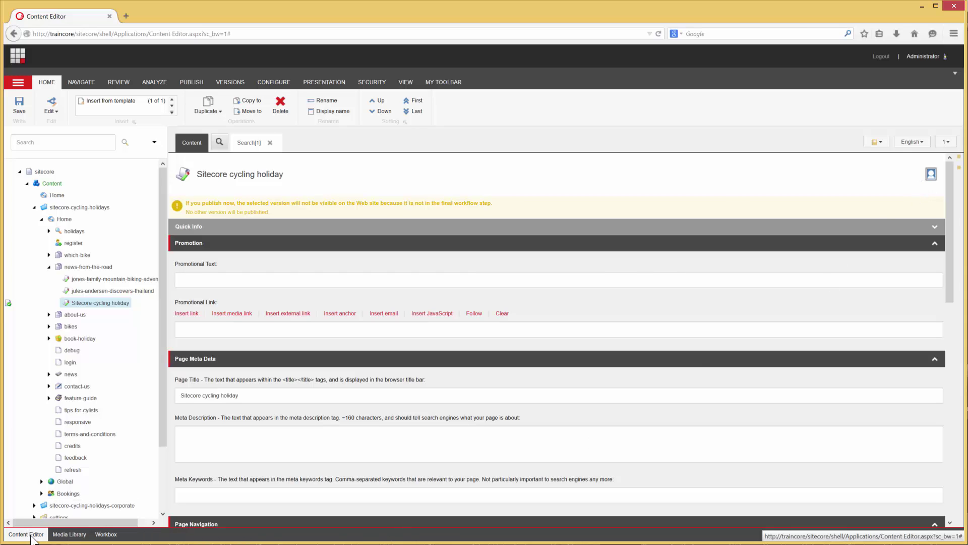
Step: Visit the Media Library and Workbox, return to the Content Editor, then go to the Launchpad
left_click(59, 537)
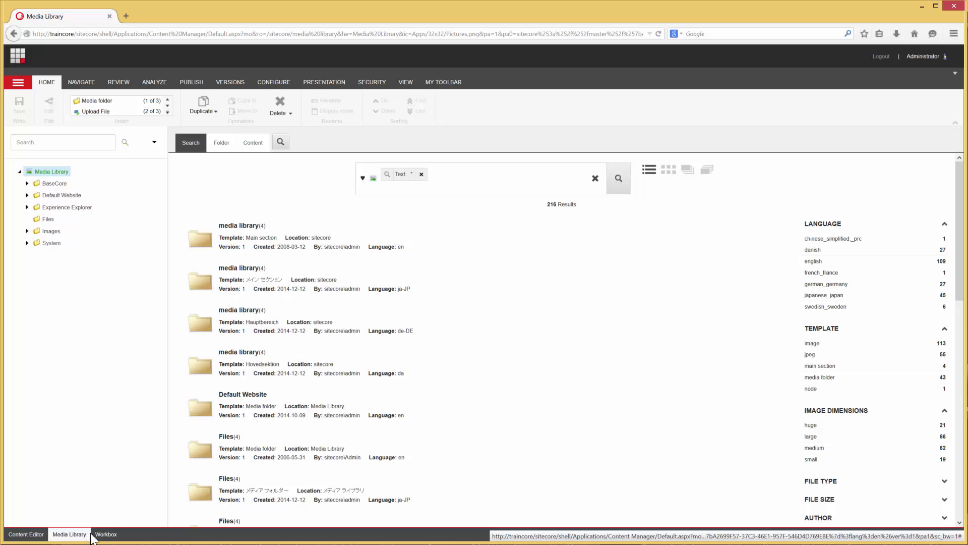
left_click(106, 534)
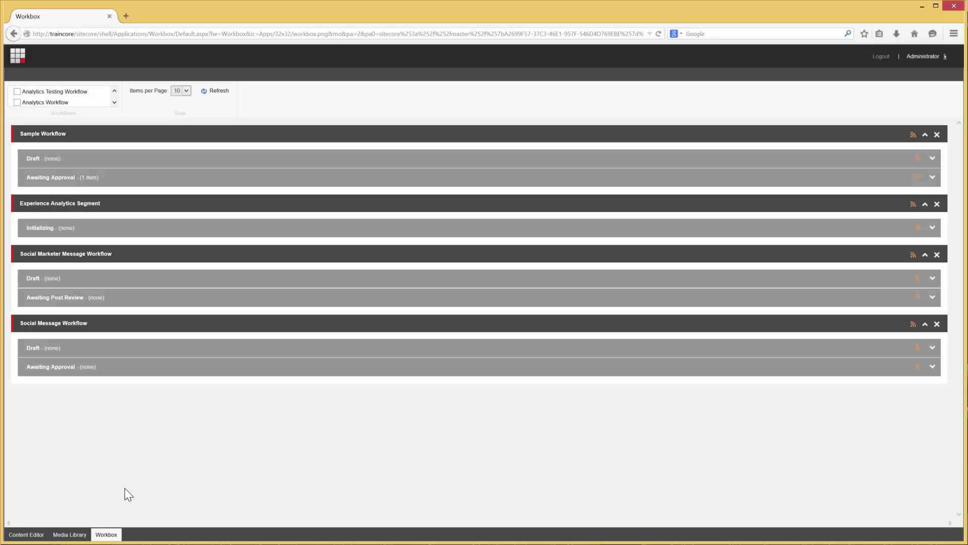
left_click(28, 535)
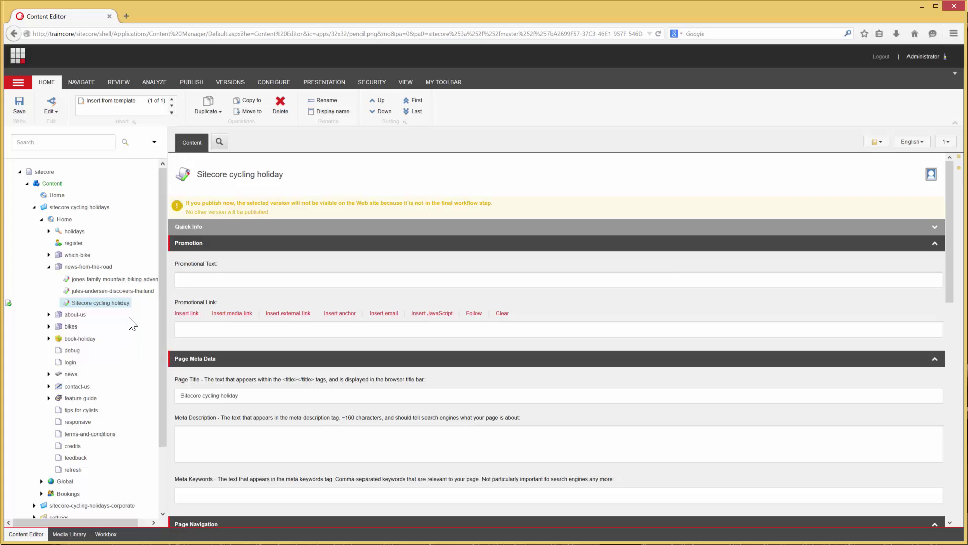
left_click(23, 60)
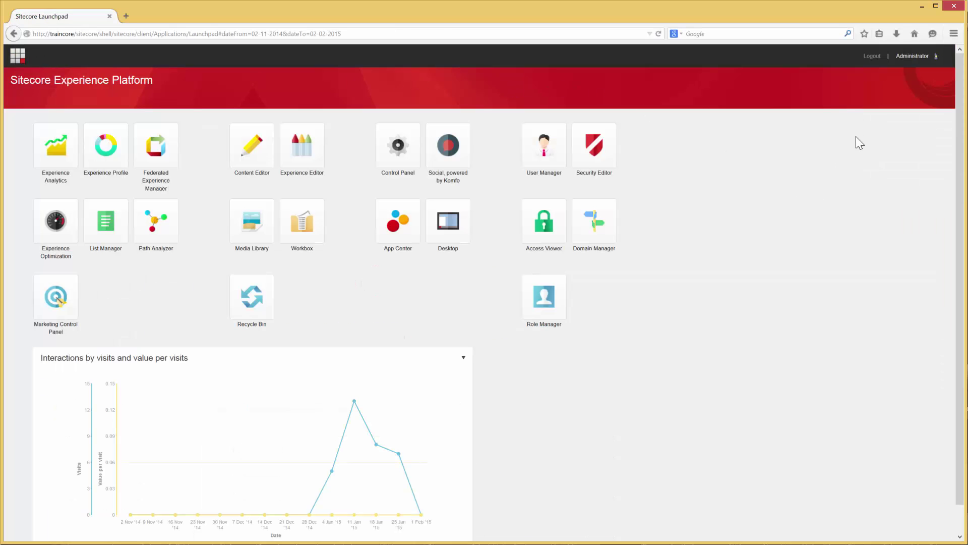
Step: Log out of Sitecore from the Launchpad
left_click(872, 56)
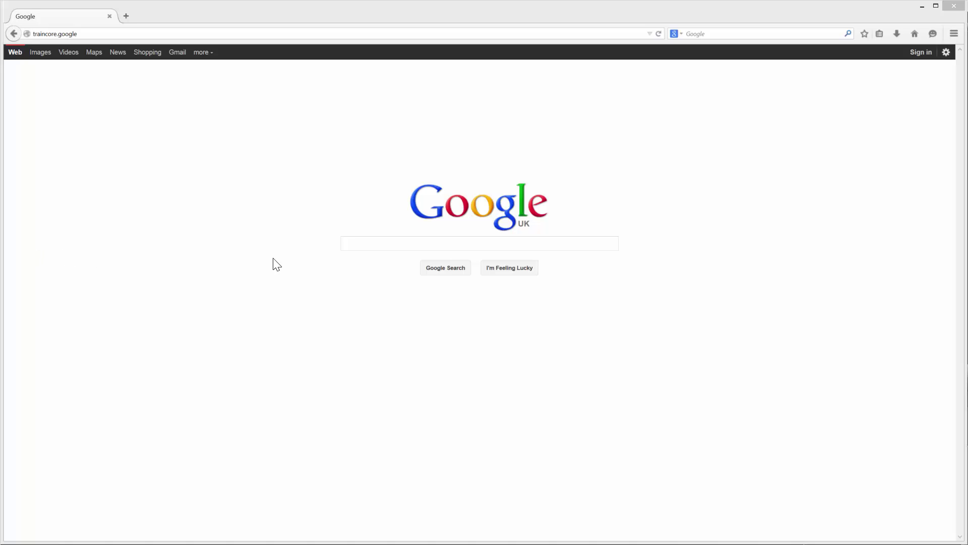
Step: Search Google for 'cycling holidays' and follow the Traincore Cycling Holidays ad to the site
left_click(351, 244)
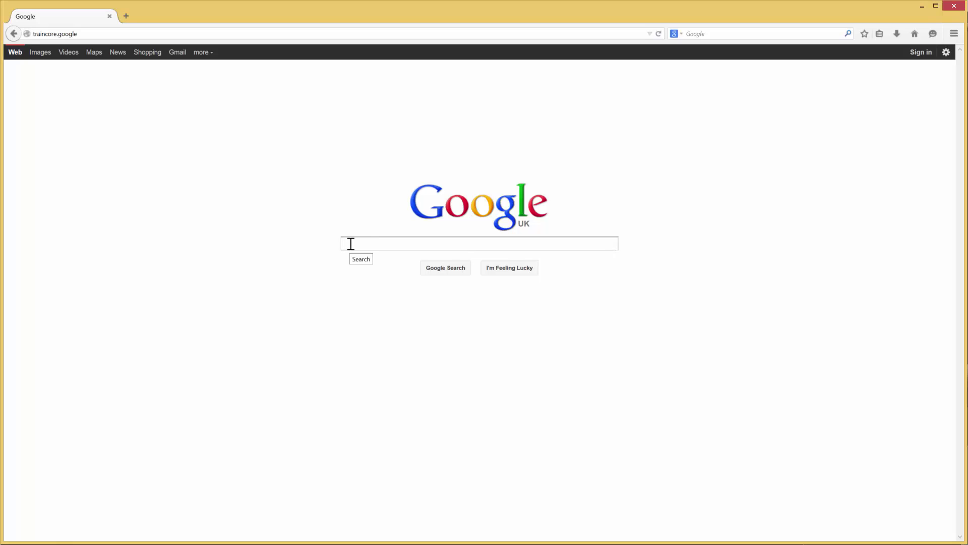
type("cycling holidays")
left_click(442, 273)
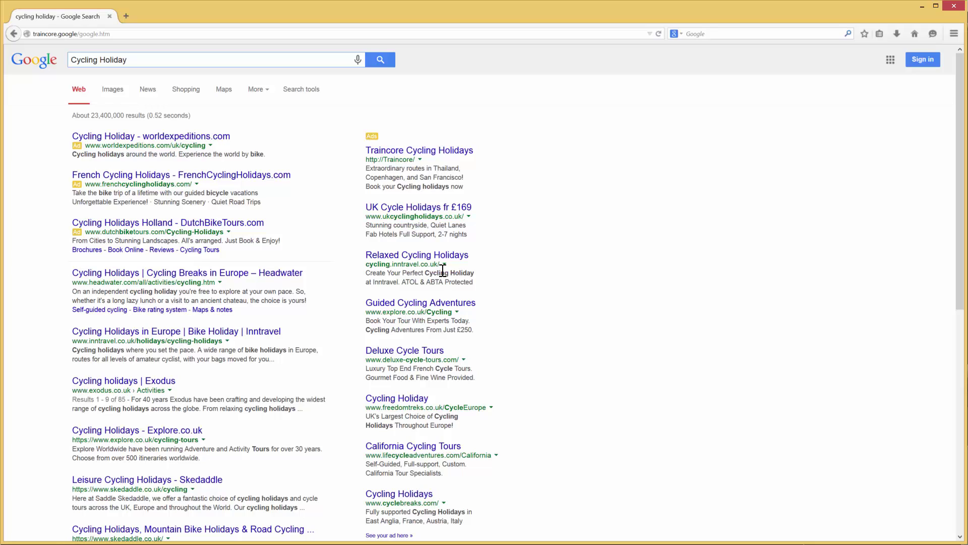
left_click(437, 151)
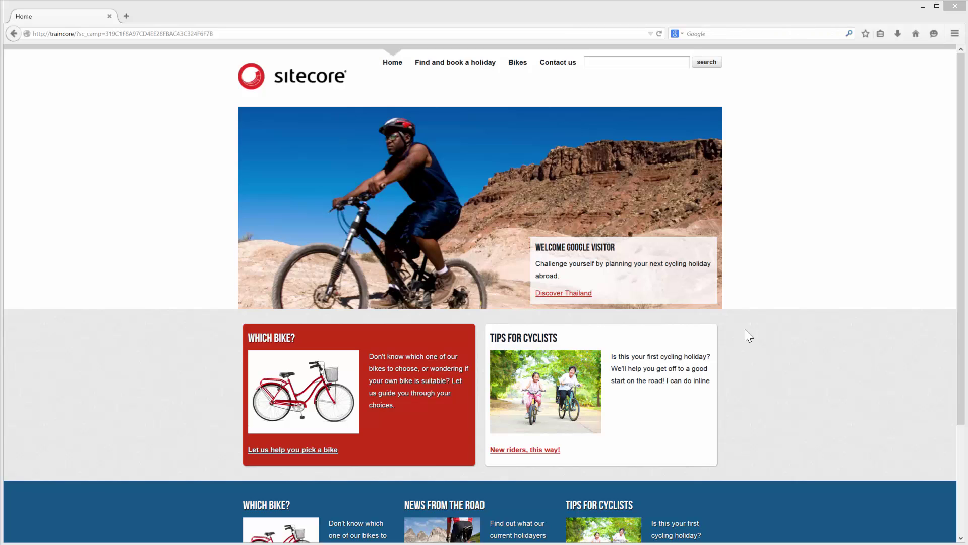
Step: Book the Discover Thailand holiday with the visitor's first name and surname, then return Home
left_click(569, 297)
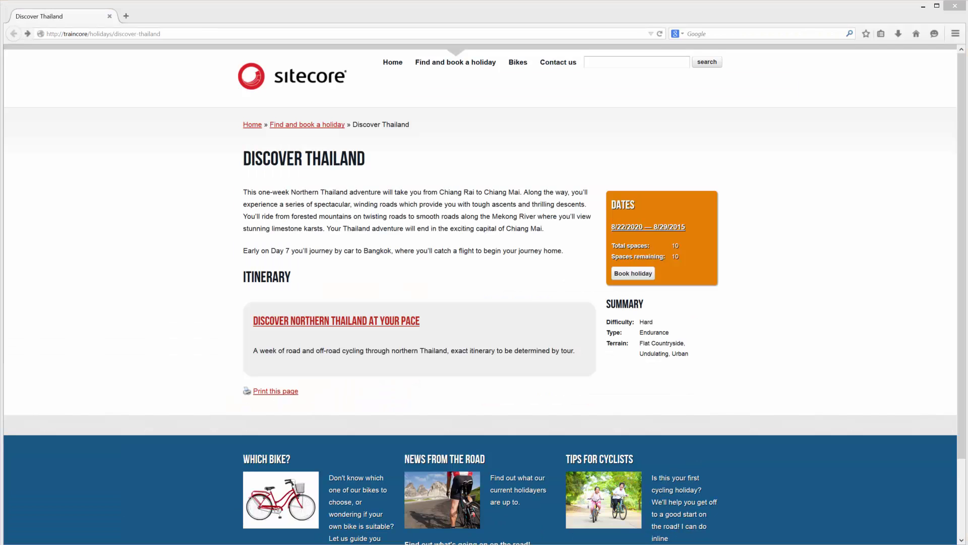
left_click(633, 273)
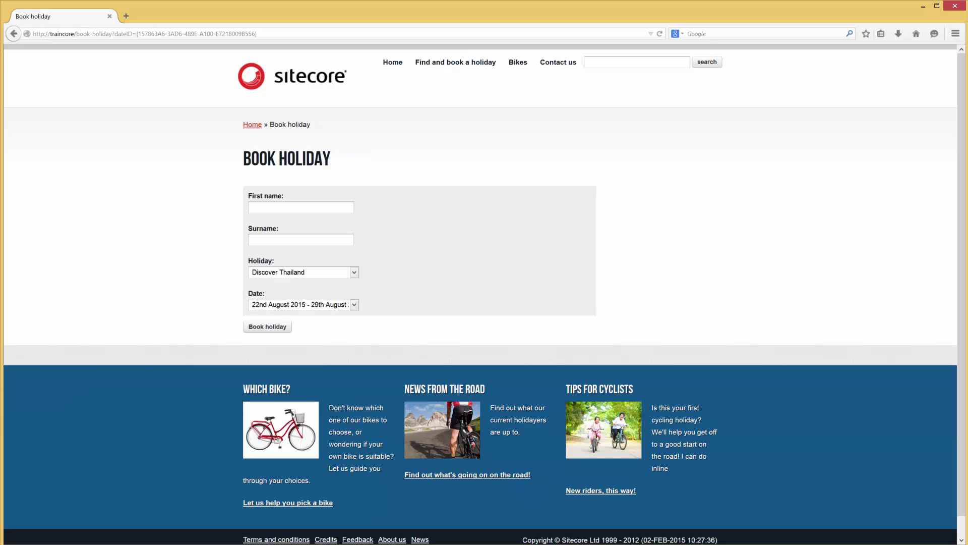
left_click(264, 208)
key("Tab")
left_click(272, 328)
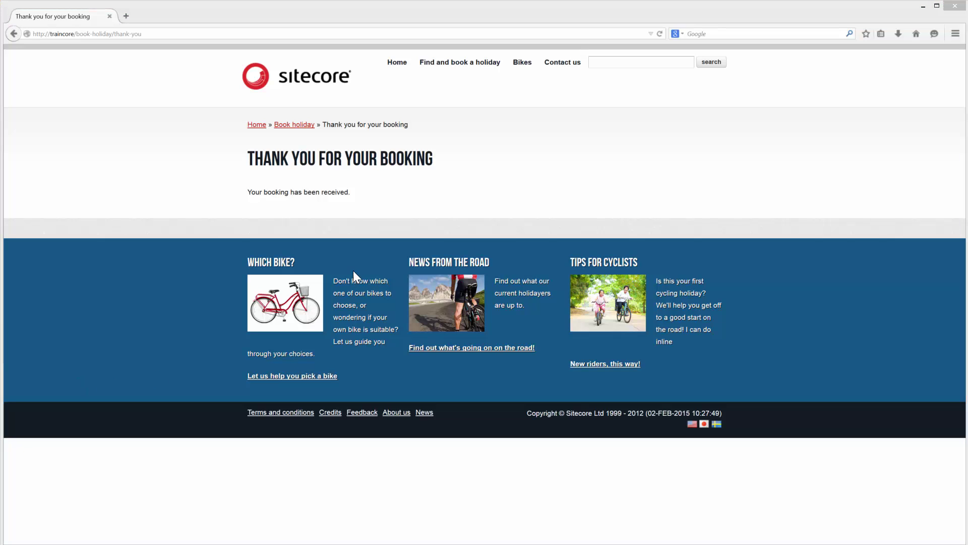
left_click(396, 64)
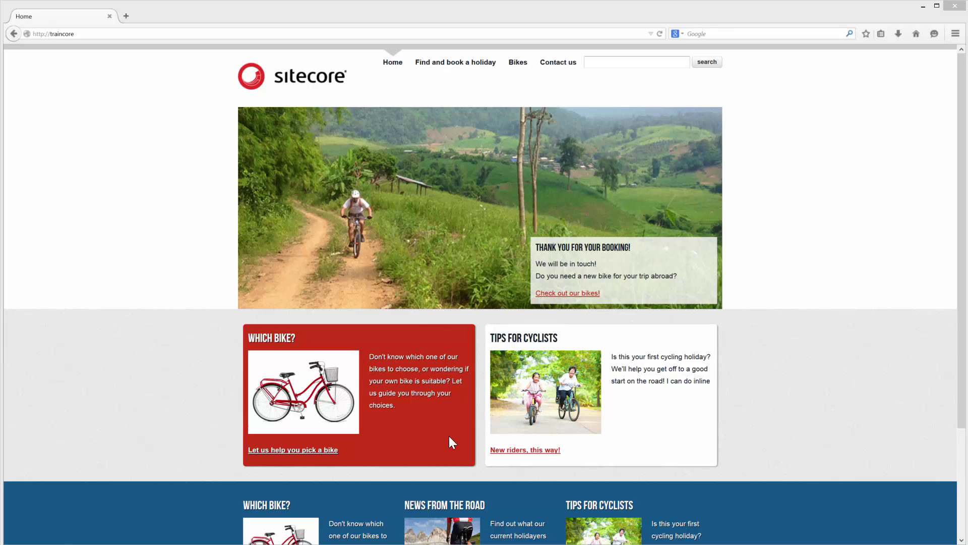
Step: Browse the bikes on offer and open The Mountain Goat bike page
left_click(563, 294)
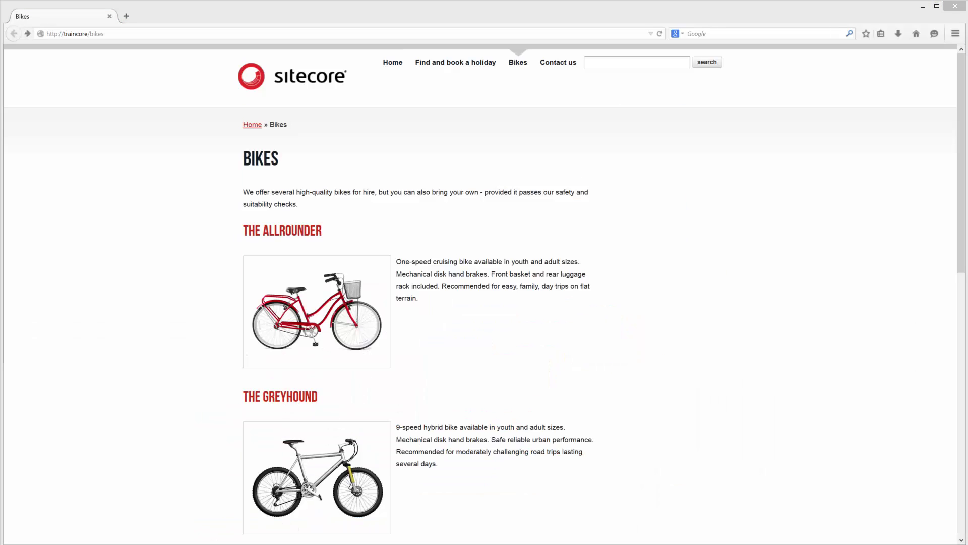
scroll(755, 367, "down", 5)
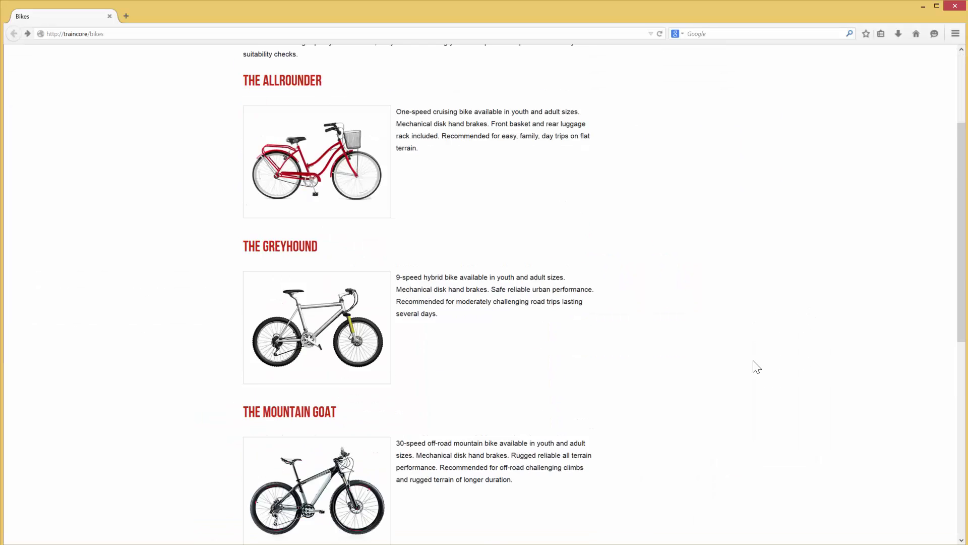
scroll(755, 367, "down", 3)
left_click(933, 426)
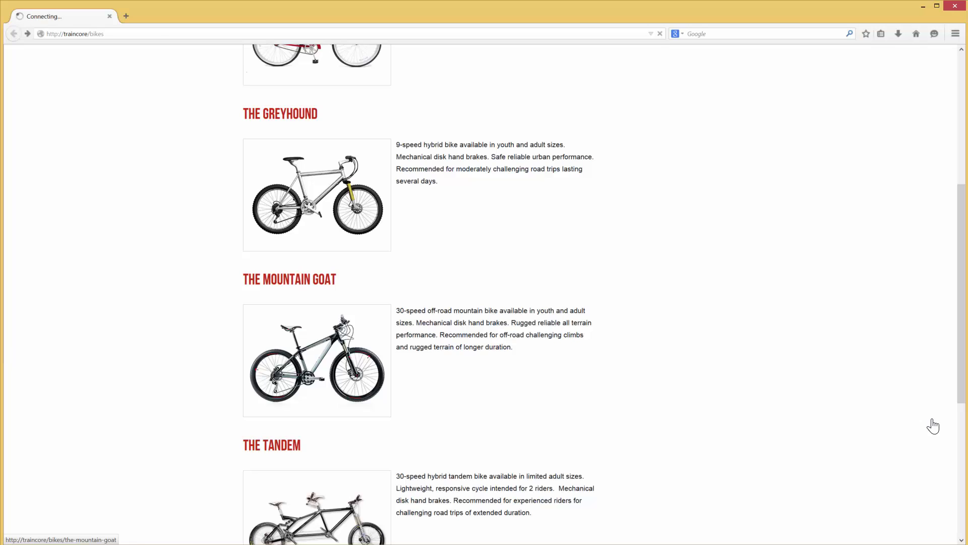
Step: Read the Jones family mountain biking story, then return Home to see the 25% Mountain Goat banner
scroll(452, 287, "down", 4)
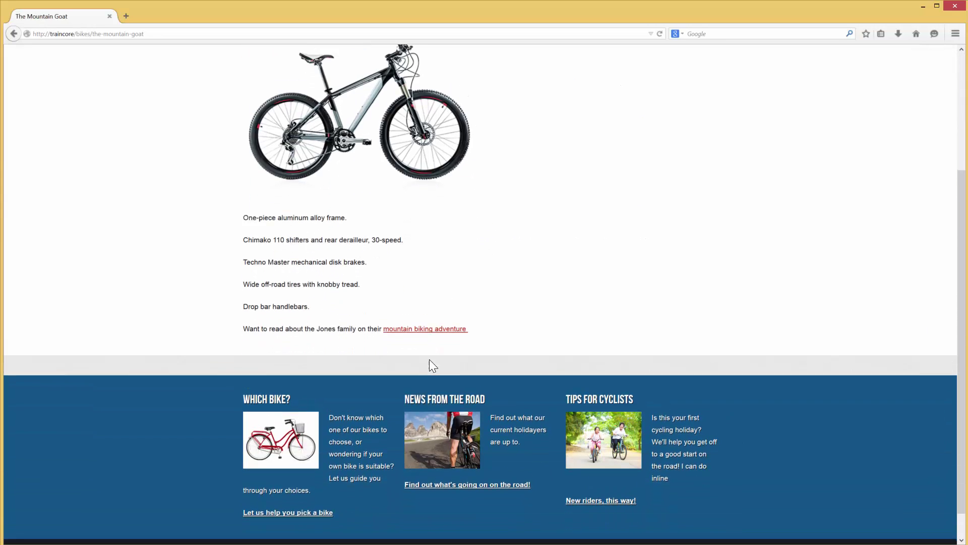
scroll(429, 359, "down", 1)
left_click(454, 299)
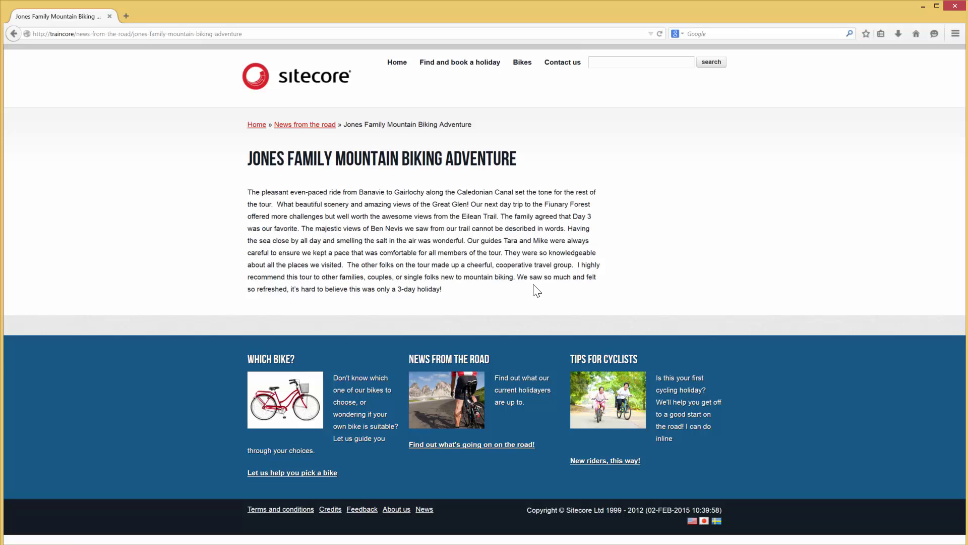
left_click(397, 63)
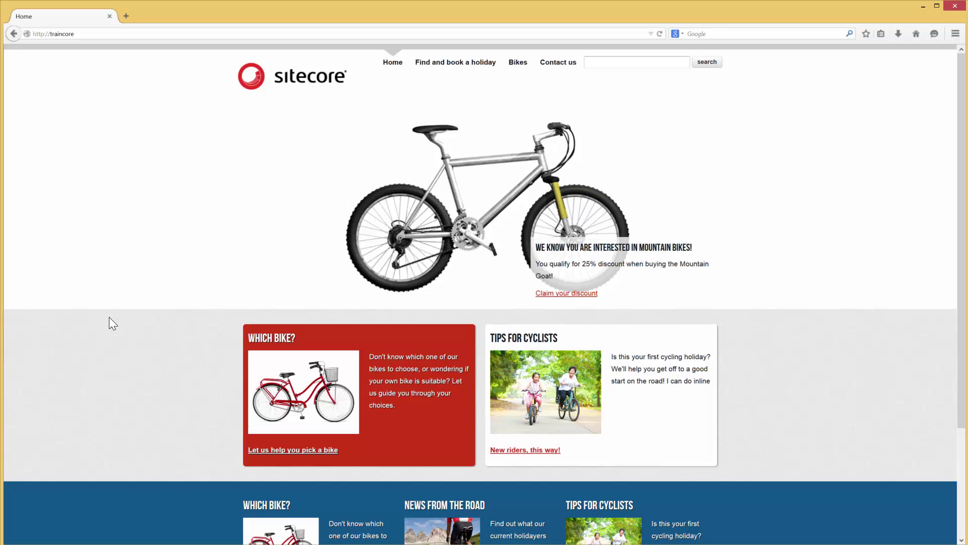